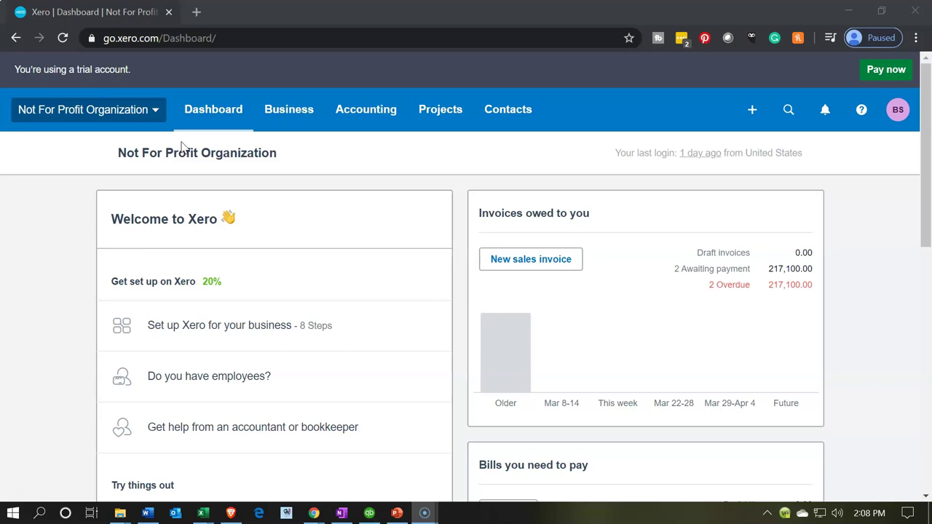
# Step: Look through the organization's settings, company list and additional Xero services, and reload the Not For Profit Organization dashboard
pyautogui.click(153, 110)
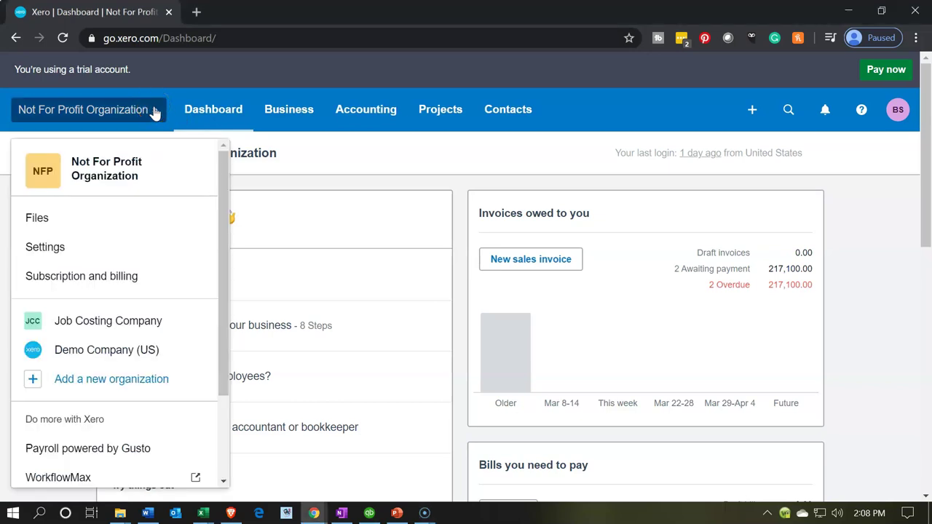
pyautogui.click(177, 352)
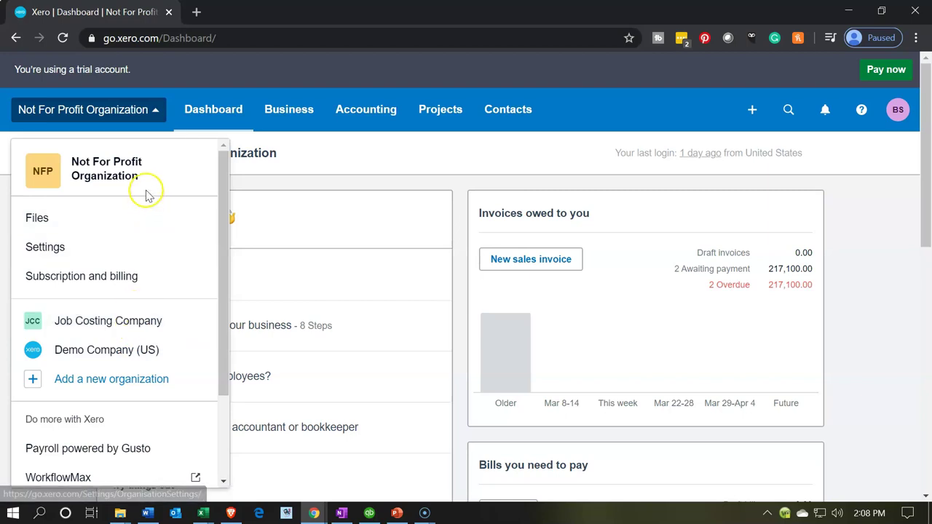
pyautogui.click(154, 128)
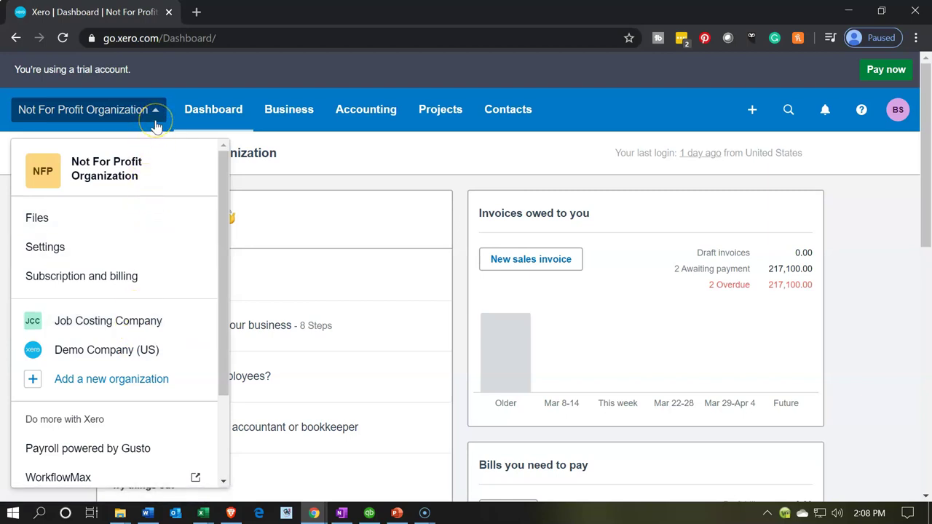
pyautogui.click(125, 240)
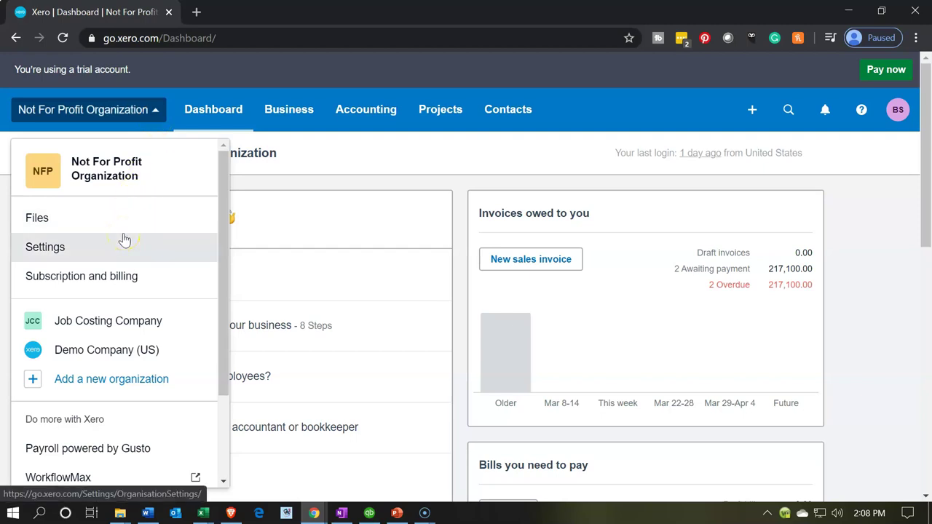
pyautogui.scroll(-1, 125, 240)
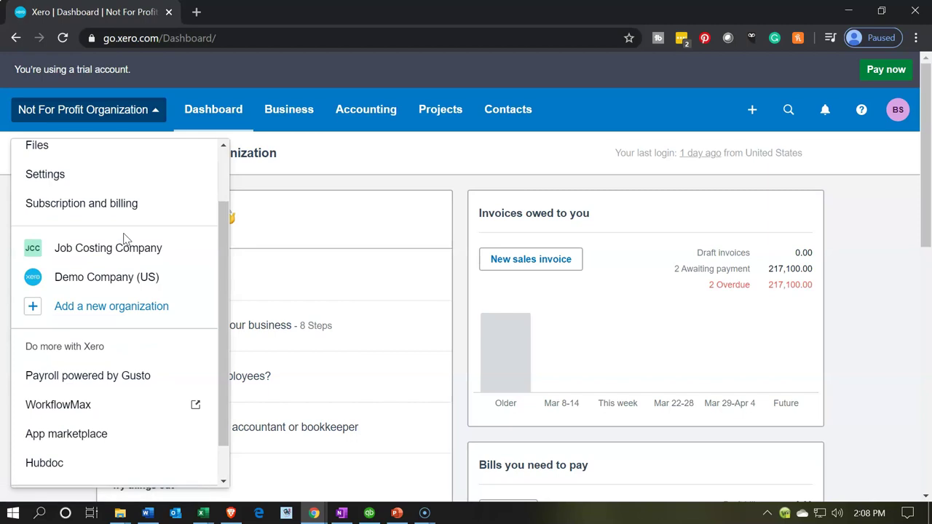
pyautogui.click(111, 348)
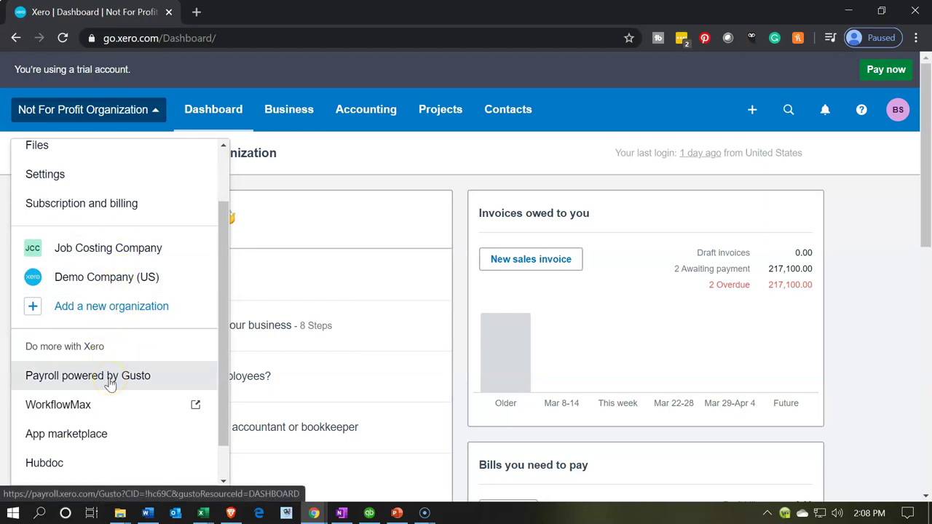
pyautogui.click(347, 183)
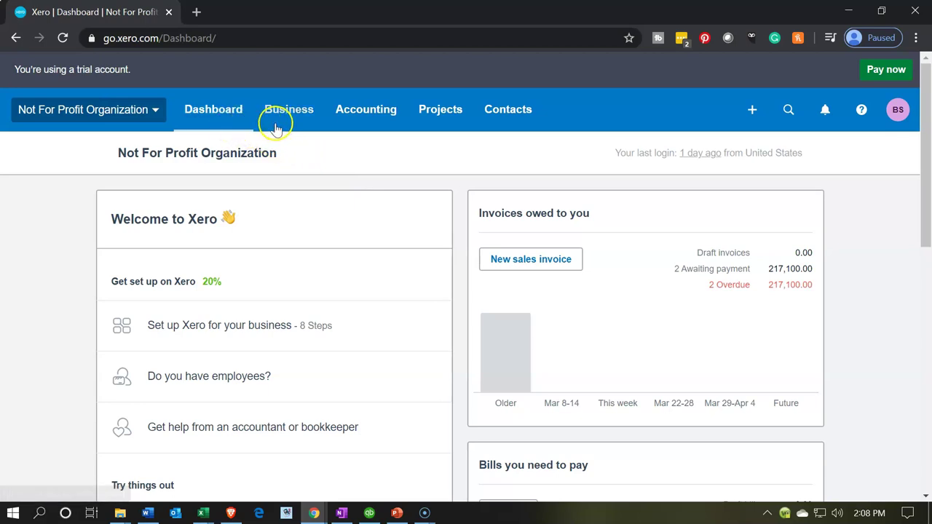
pyautogui.click(227, 122)
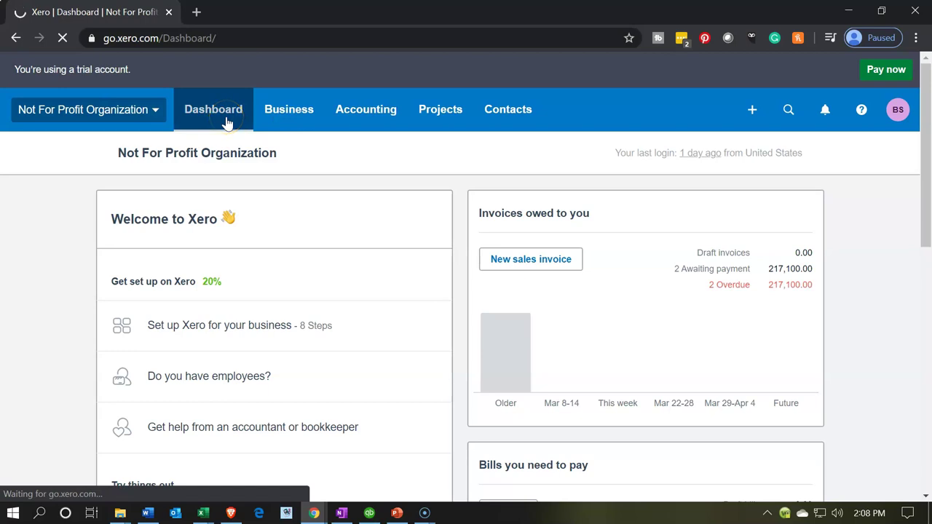
pyautogui.click(260, 214)
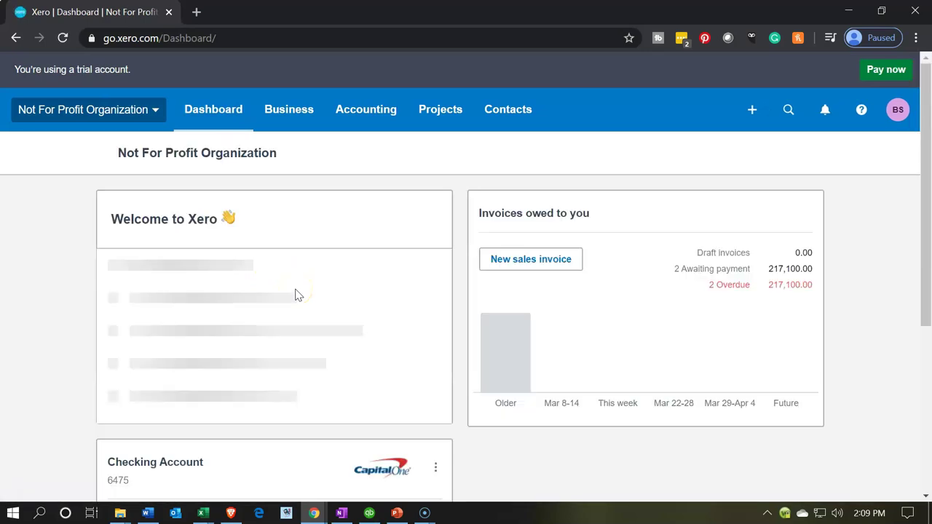
# Step: Look through the Business, Accounting, Projects and Contacts options and the record types available under Create new
pyautogui.click(290, 119)
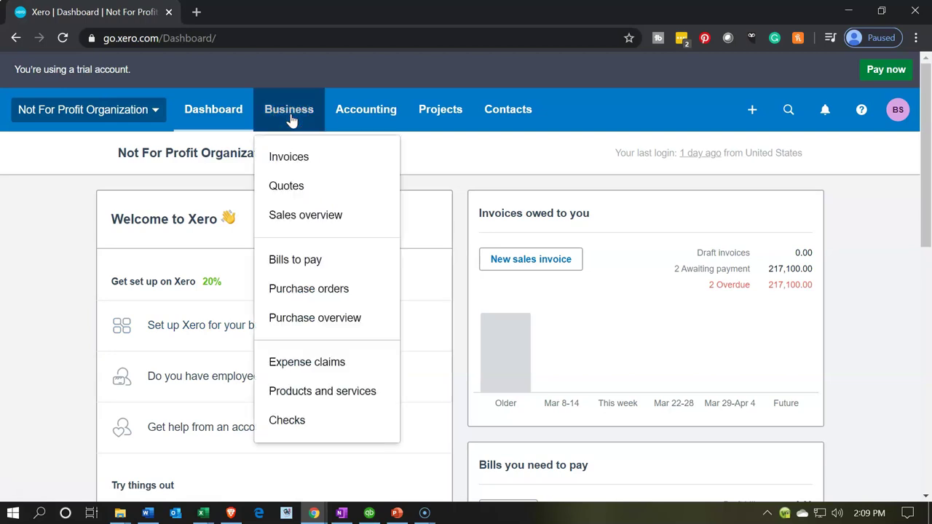
pyautogui.click(367, 109)
pyautogui.click(428, 107)
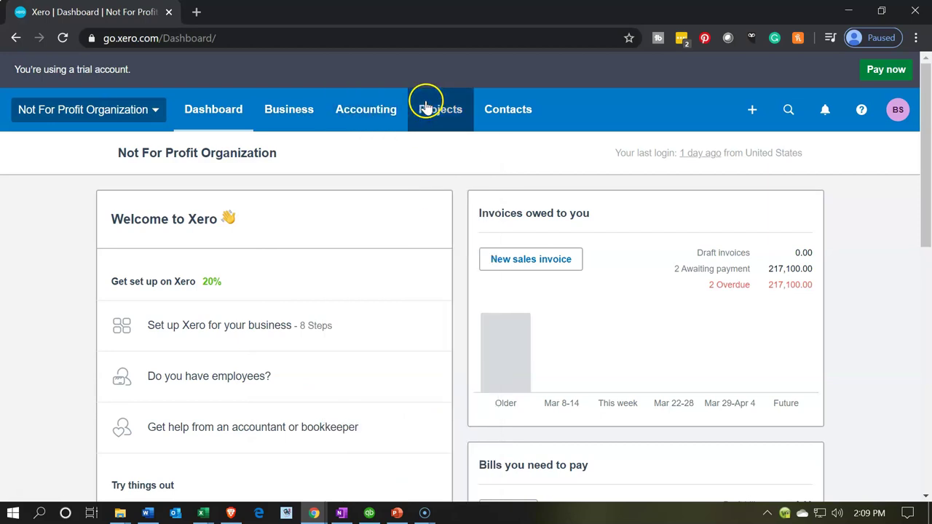
pyautogui.click(514, 113)
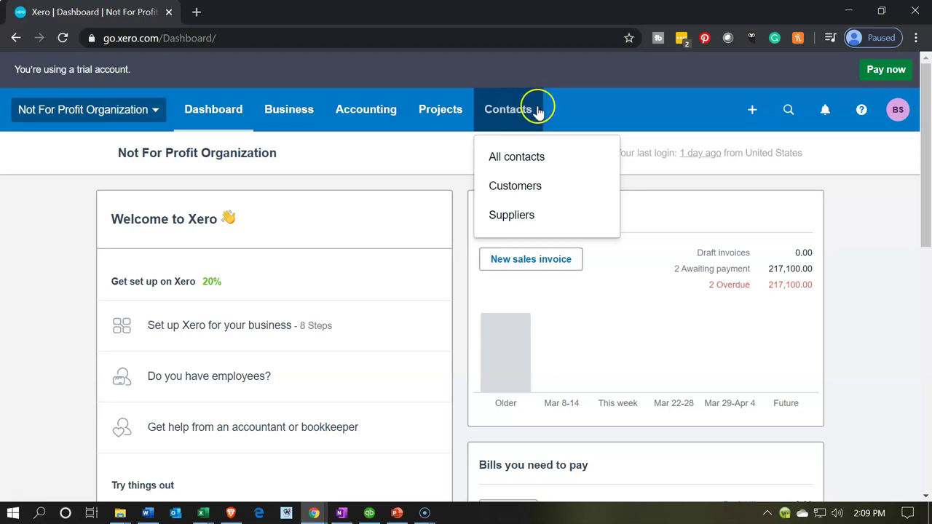
pyautogui.click(590, 109)
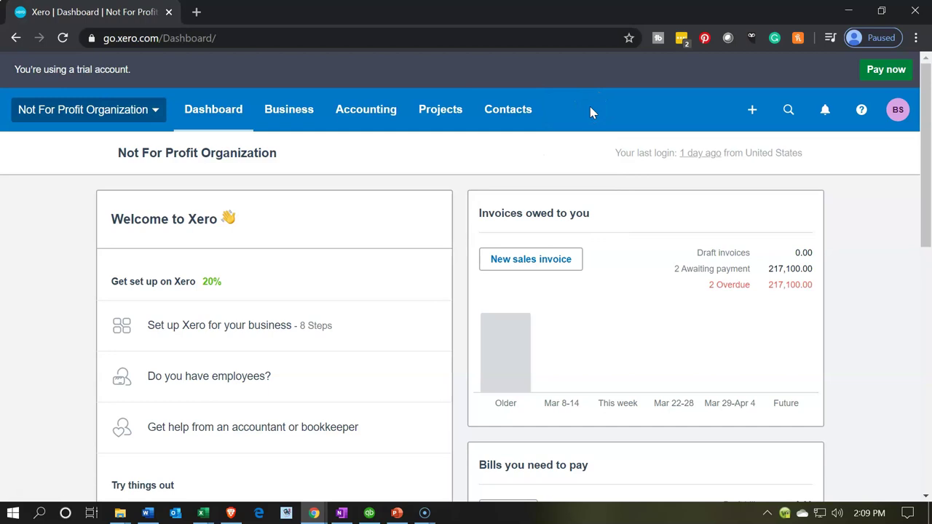
pyautogui.click(752, 112)
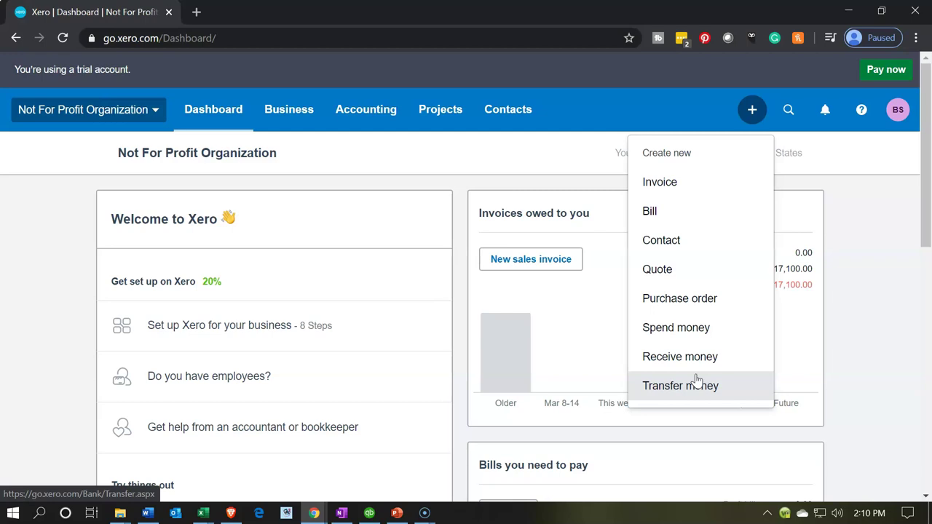
pyautogui.click(38, 344)
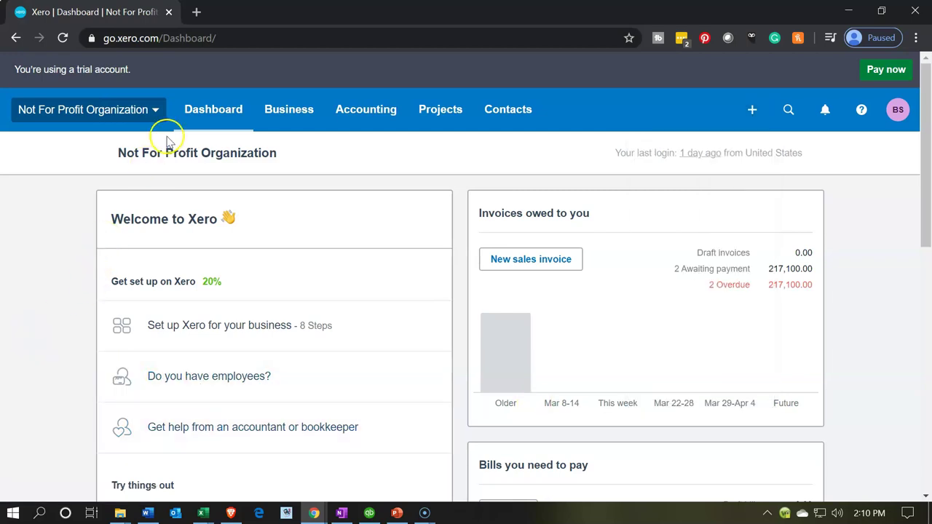
# Step: Review the Business and Accounting options and open the Chart of accounts
pyautogui.click(287, 120)
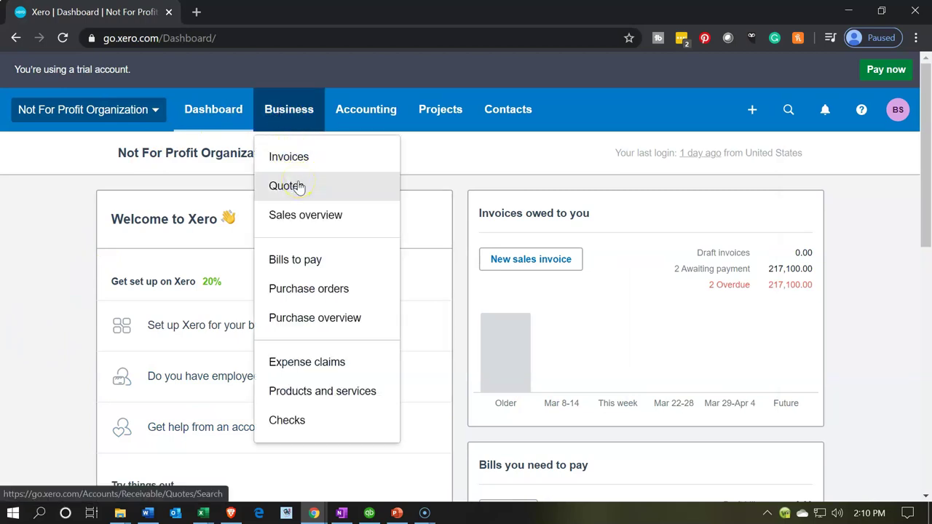
pyautogui.click(354, 113)
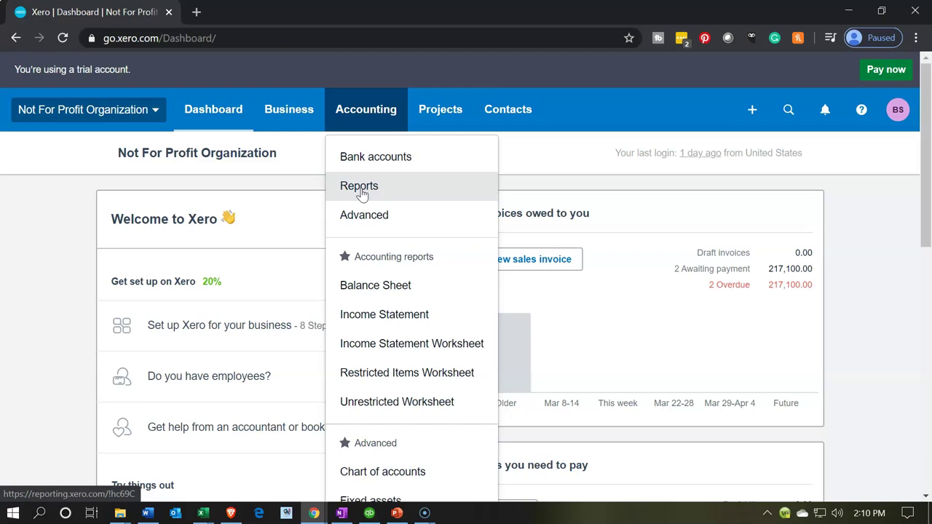
pyautogui.scroll(-1, 379, 247)
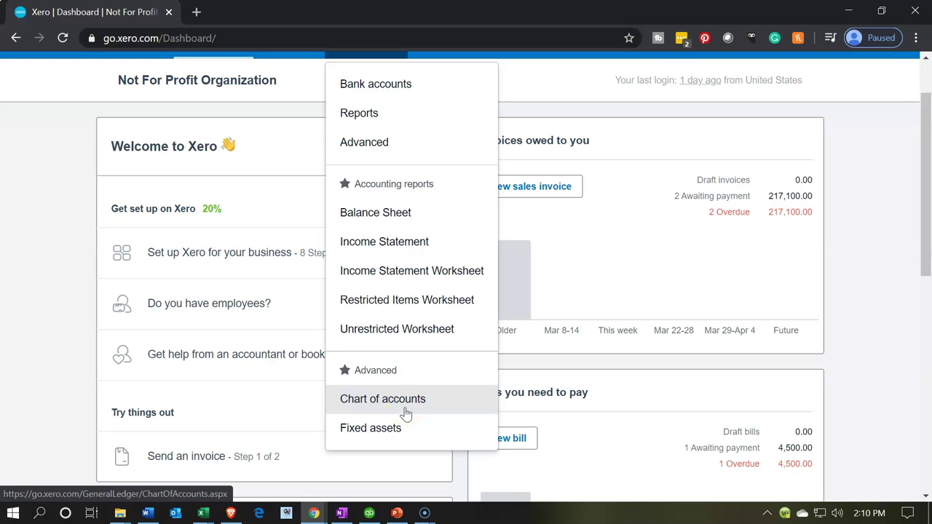
pyautogui.click(406, 413)
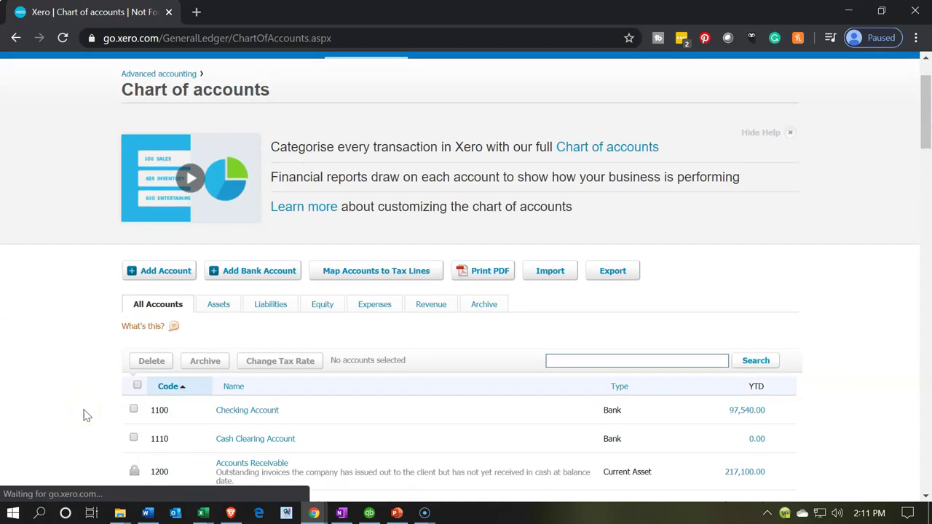
# Step: Examine the chart of accounts by code and type from assets through expenses, and filter it to asset accounts
pyautogui.scroll(-1, 84, 415)
pyautogui.click(100, 399)
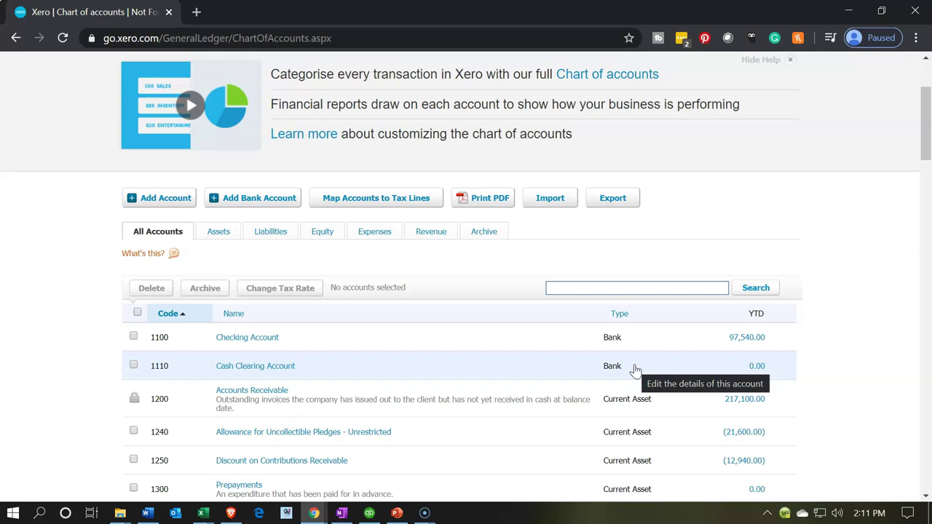
pyautogui.scroll(-2, 634, 369)
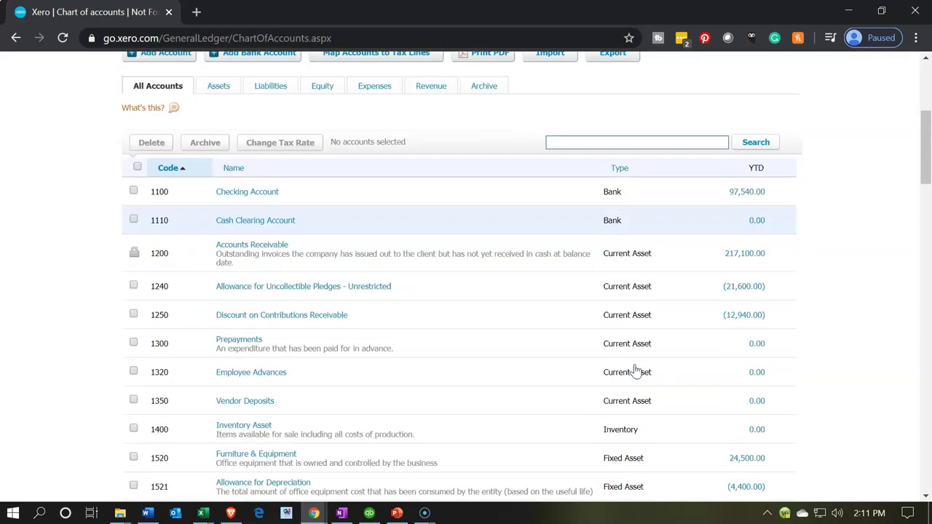
pyautogui.scroll(-1, 635, 370)
pyautogui.scroll(-5, 635, 370)
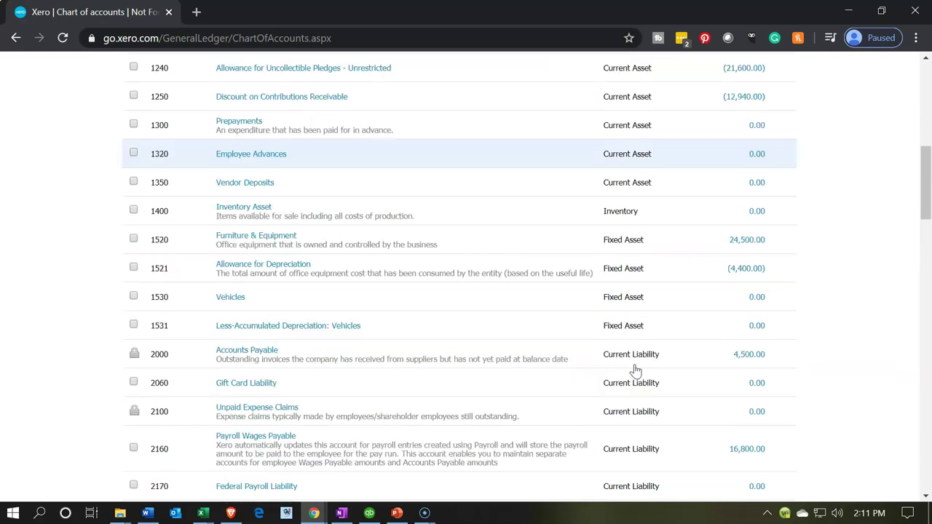
pyautogui.scroll(-6, 635, 370)
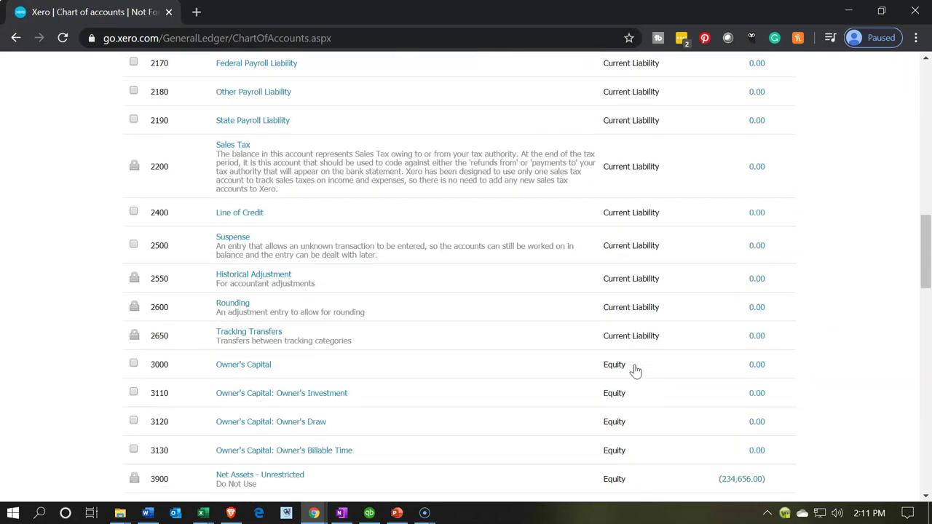
pyautogui.scroll(-7, 635, 370)
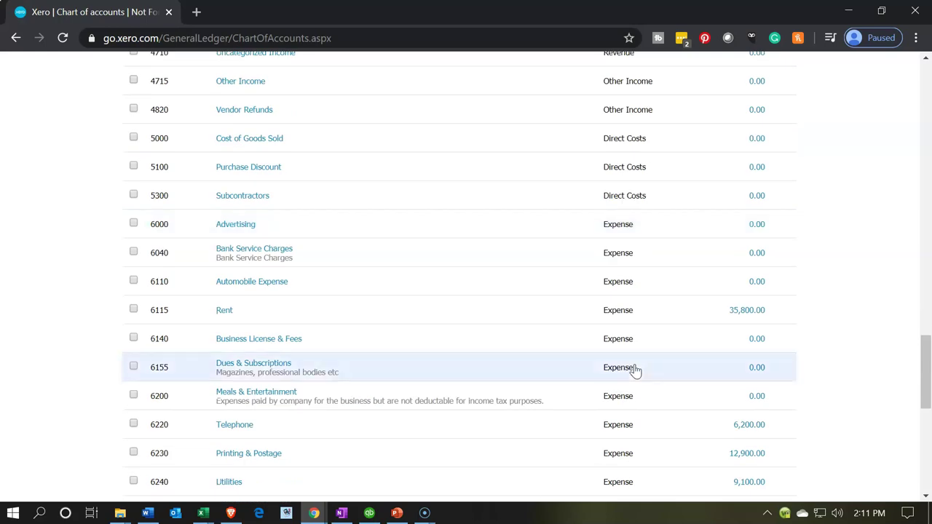
pyautogui.scroll(20, 634, 370)
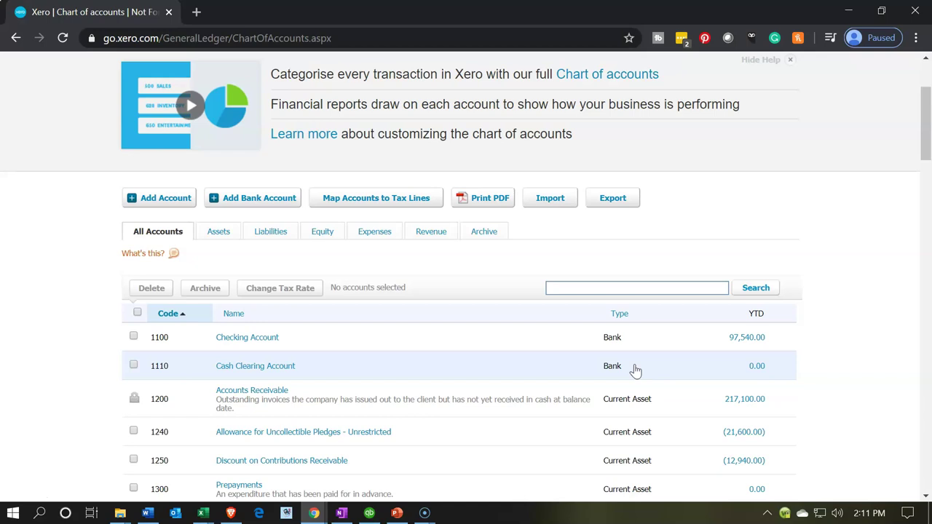
pyautogui.scroll(-2, 630, 412)
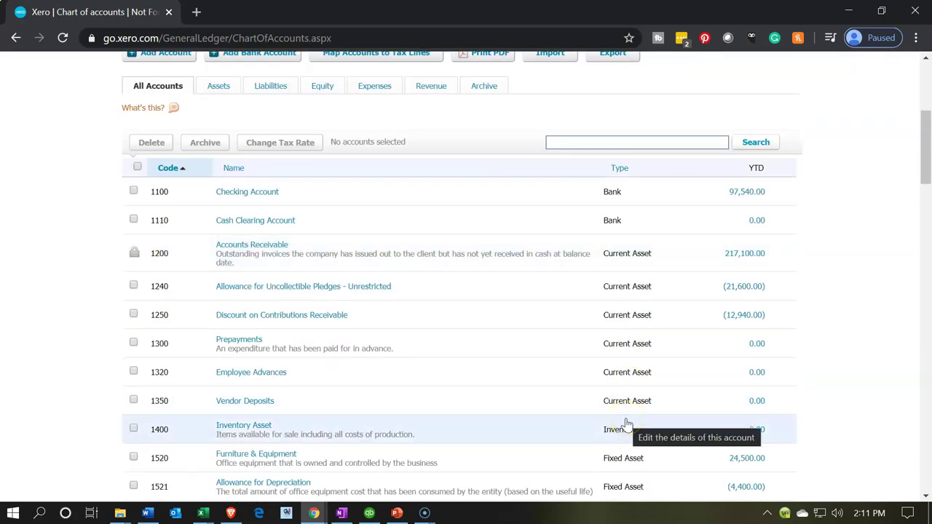
pyautogui.scroll(4, 626, 425)
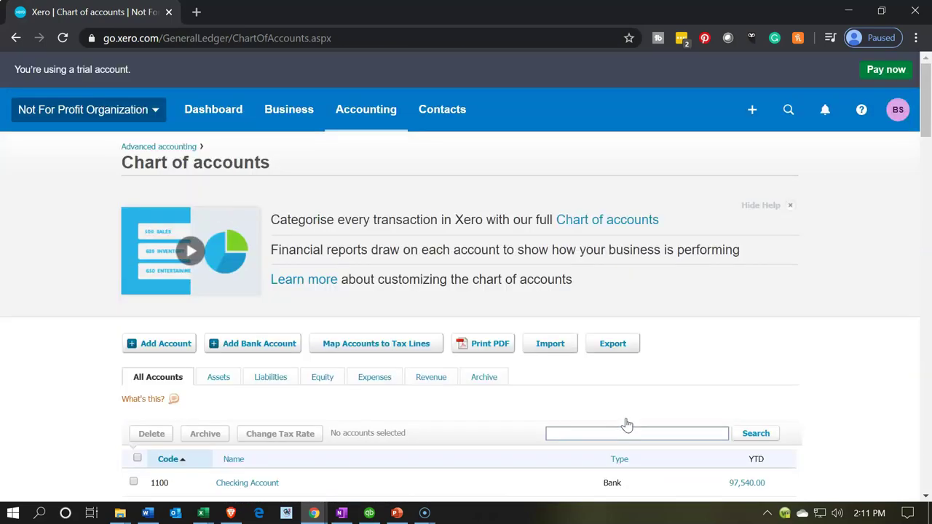
pyautogui.click(218, 382)
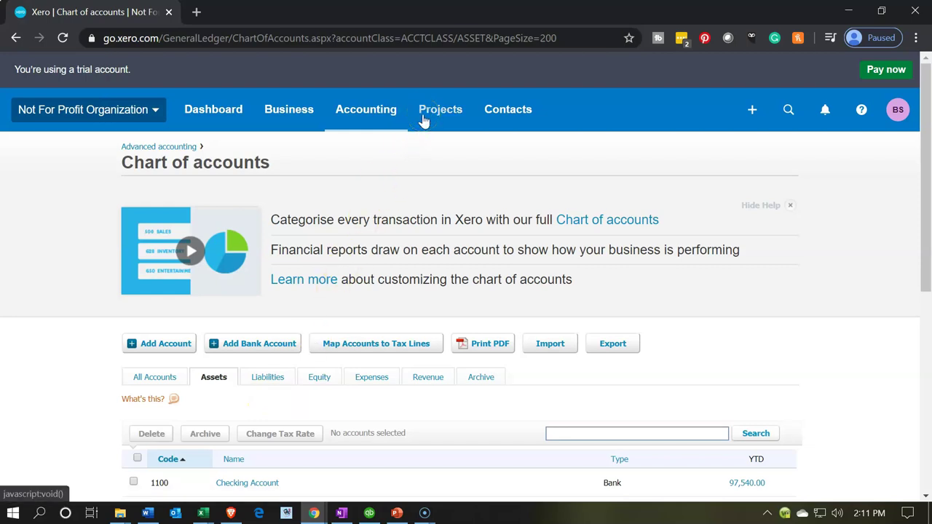
# Step: Open the list of all contacts
pyautogui.click(505, 109)
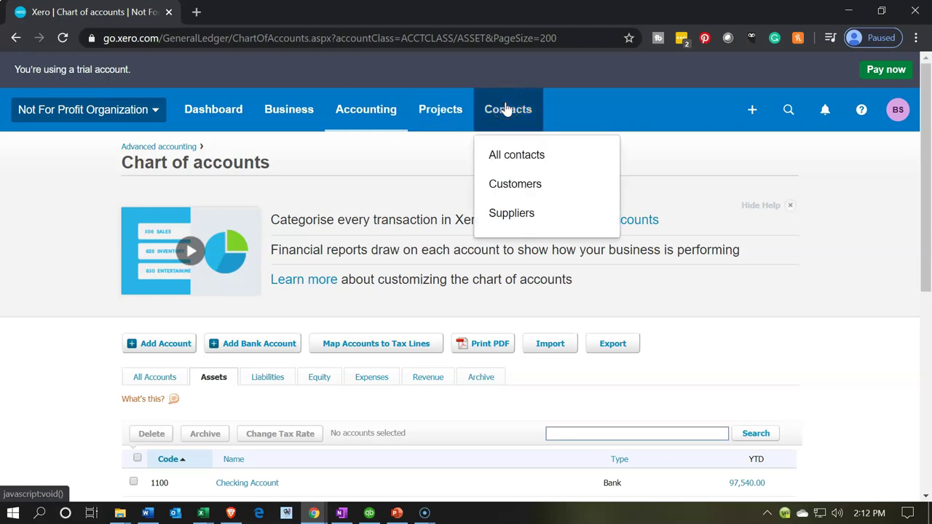
pyautogui.click(516, 152)
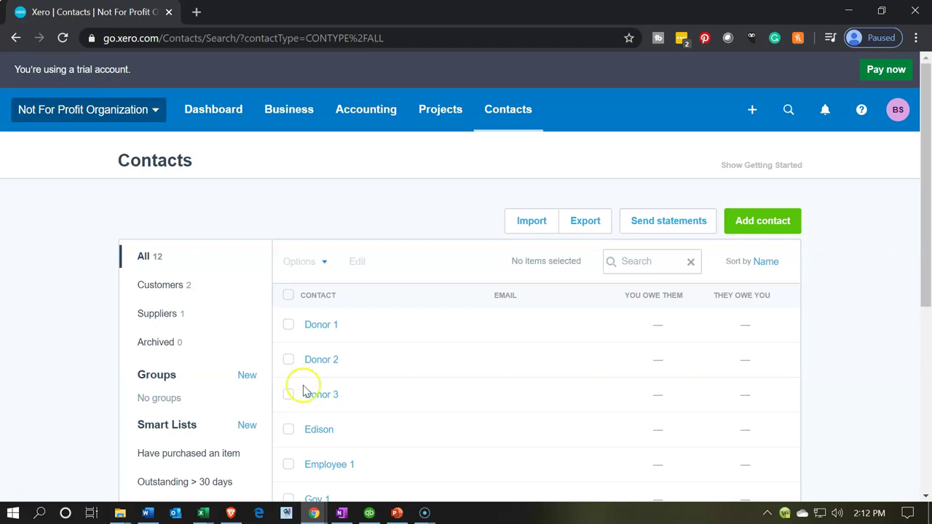
# Step: Switch to QuickBooks Desktop and examine the home page workflow for the vendor, customer and employee cycles, including Create Invoices
pyautogui.click(370, 513)
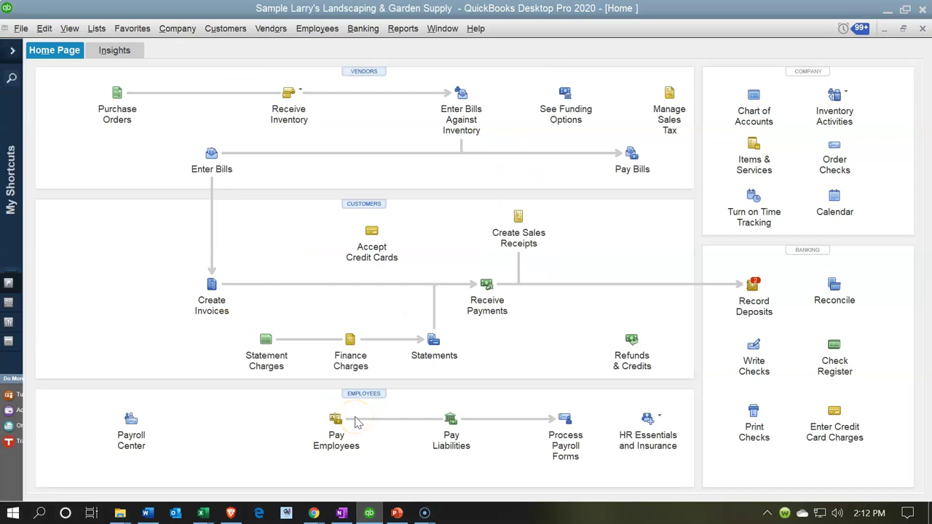
pyautogui.click(357, 128)
pyautogui.click(356, 136)
pyautogui.click(352, 209)
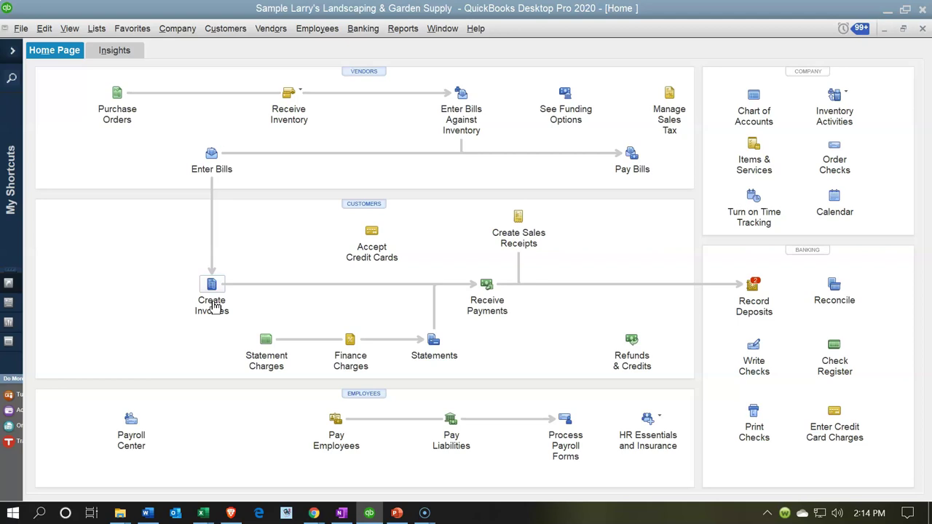
pyautogui.click(213, 307)
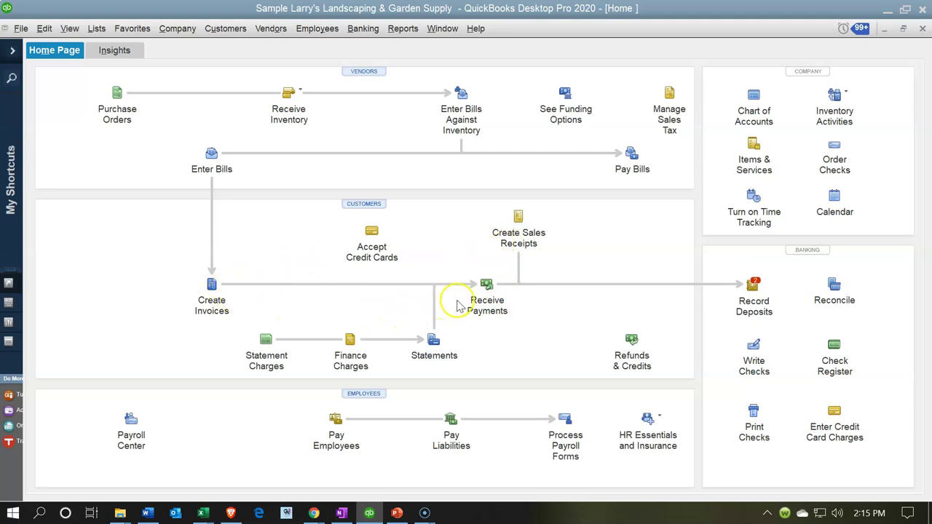
# Step: Switch back to Xero and bring up the options for creating a new record, such as an invoice
pyautogui.click(369, 512)
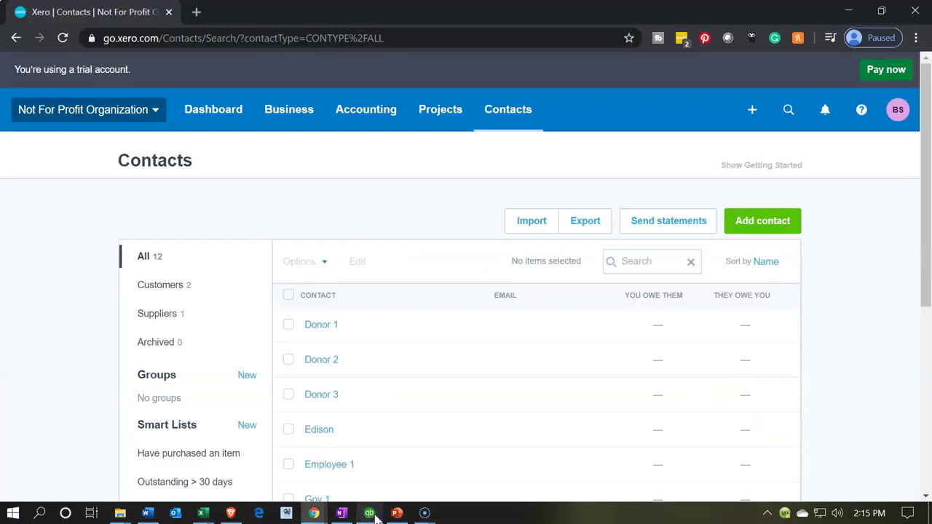
pyautogui.click(761, 128)
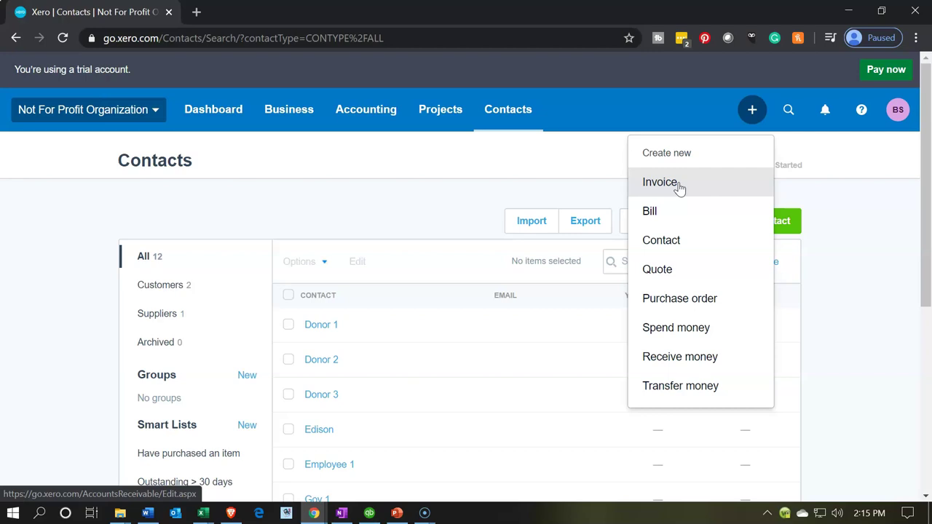
# Step: Open a blank Spend Money form for the Checking Account, and return to the dashboard
pyautogui.click(684, 329)
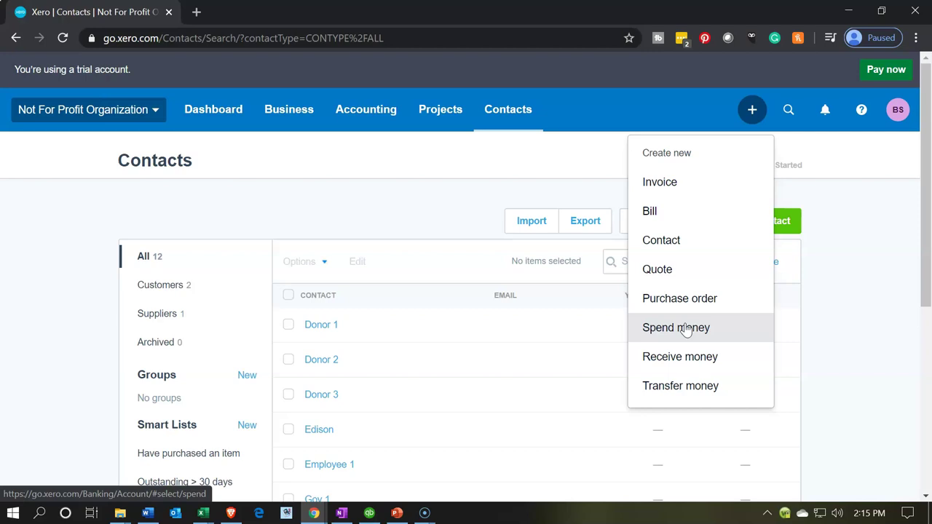
pyautogui.click(684, 329)
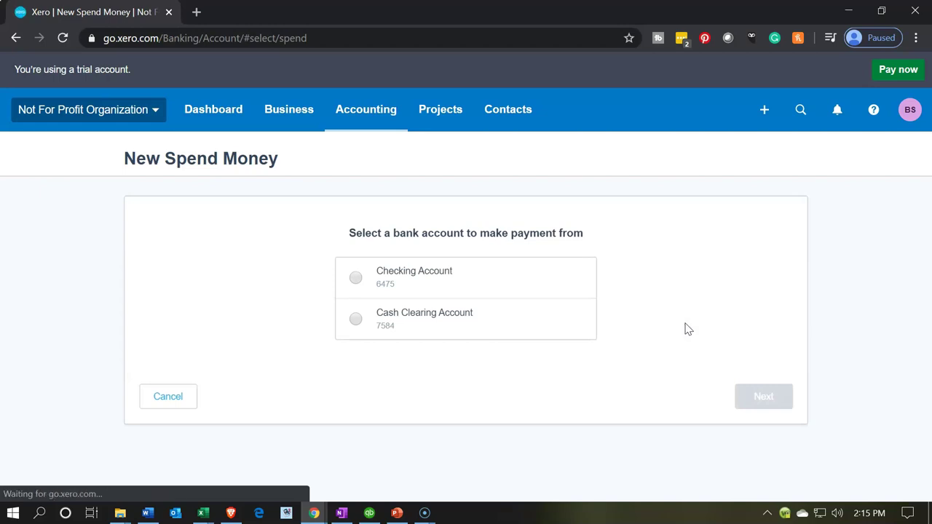
pyautogui.click(385, 287)
pyautogui.click(755, 409)
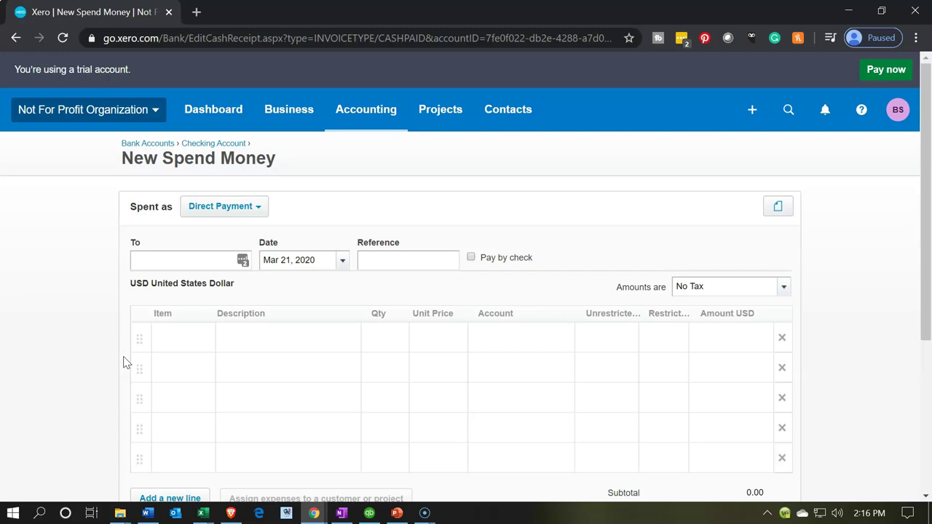
pyautogui.click(213, 111)
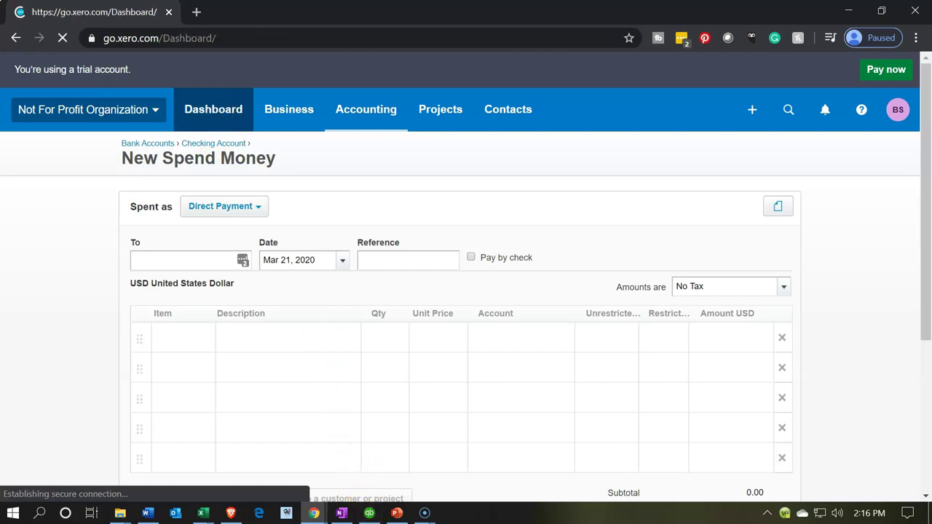
# Step: Switch to QuickBooks Desktop and compare Enter Bills with Create Invoices on the home page workflow
pyautogui.click(369, 513)
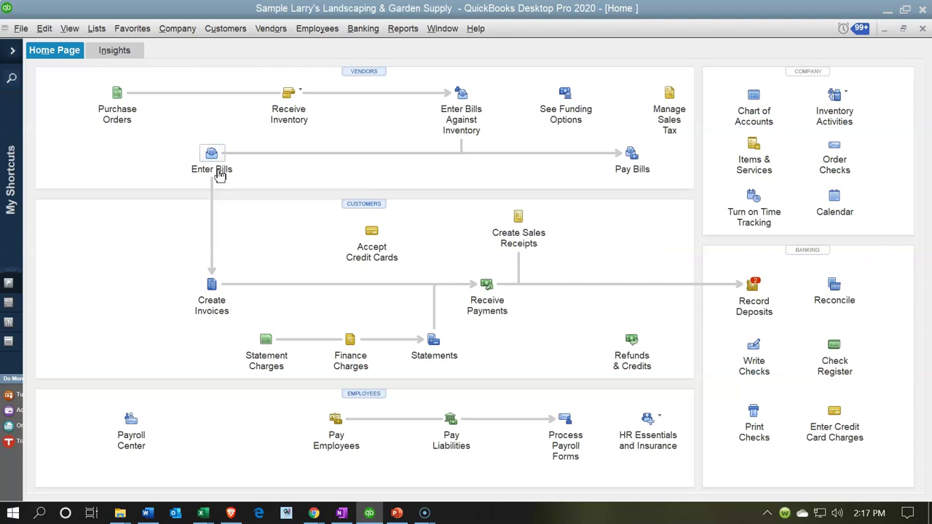
pyautogui.click(212, 305)
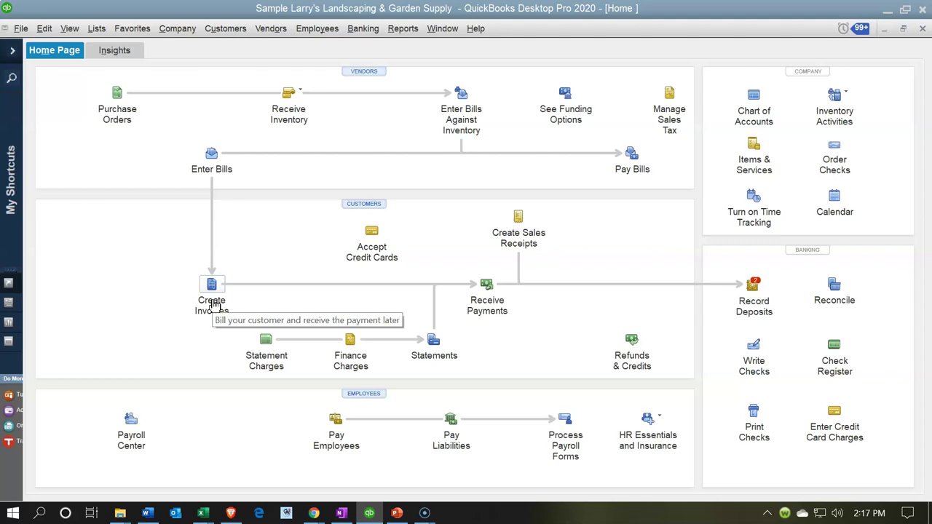
pyautogui.click(208, 172)
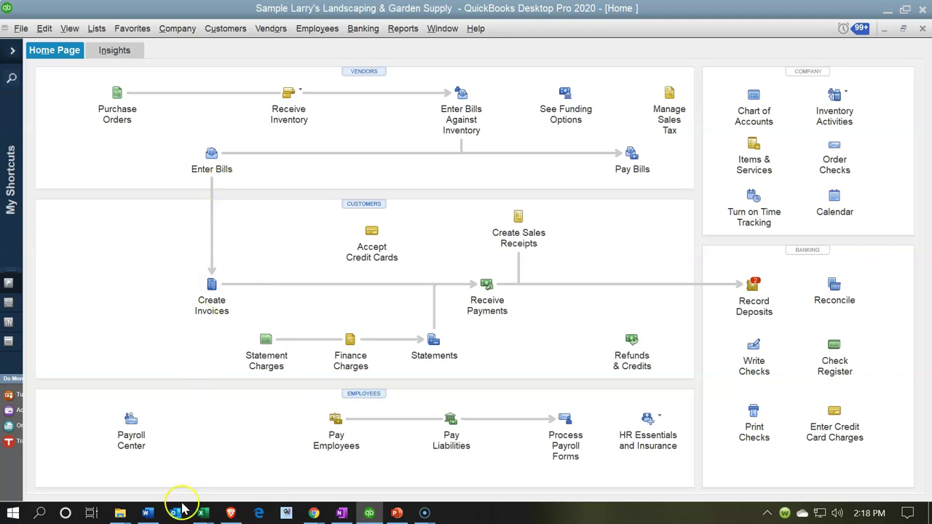
# Step: Switch to the Problem 1 14nn.xlsx workbook in Excel and find the expense allocation table on the Example sheet
pyautogui.moveTo(209, 515)
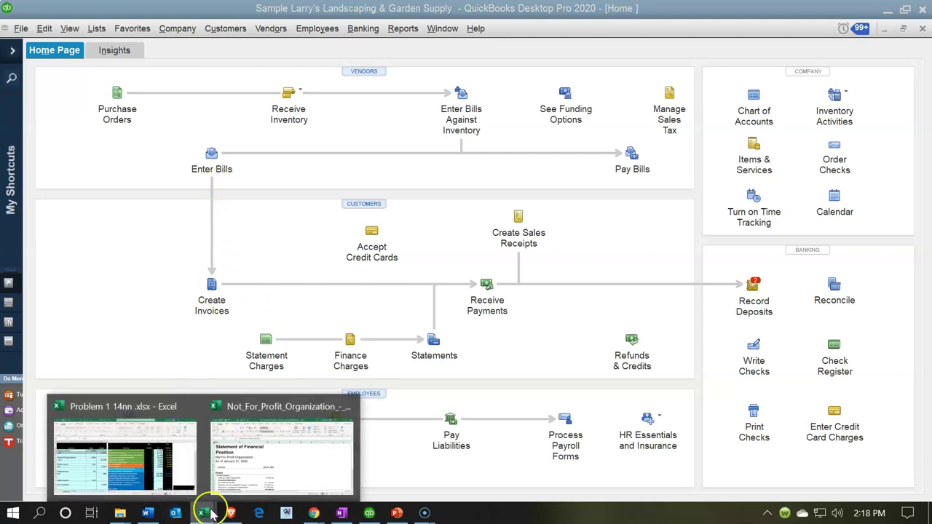
pyautogui.click(171, 451)
pyautogui.click(596, 361)
pyautogui.press('Right')
pyautogui.press('Right')
pyautogui.press('Right')
pyautogui.press('Right')
pyautogui.press('Right')
pyautogui.press('Right')
pyautogui.press('Right')
pyautogui.press('Right')
pyautogui.press('Right')
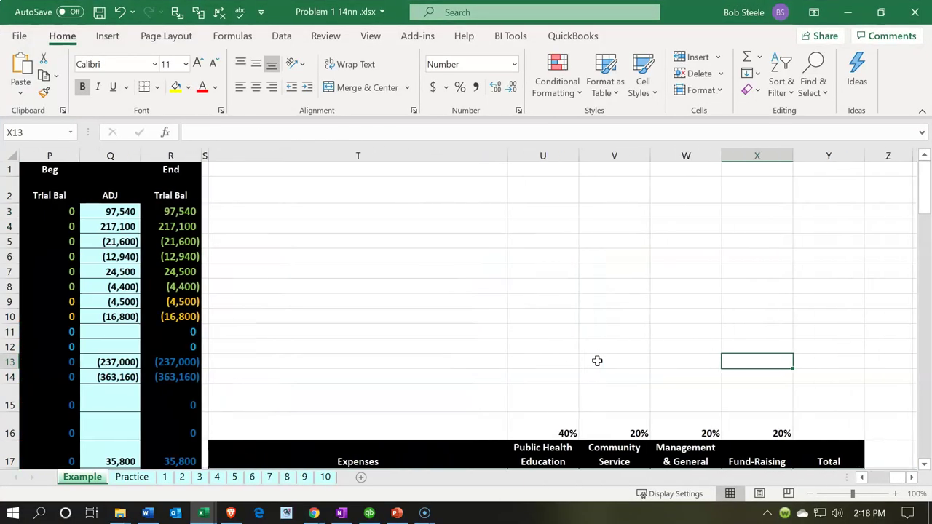
pyautogui.scroll(-4, 597, 361)
pyautogui.click(447, 346)
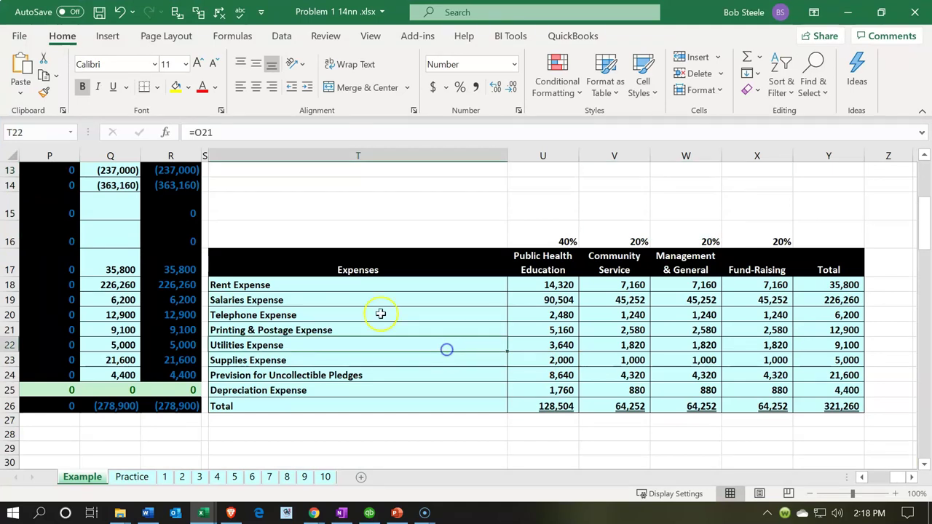
# Step: Examine the expense types from Rent to Depreciation and the function columns from Public Health Education to Fund-Raising
pyautogui.moveTo(312, 283); pyautogui.dragTo(301, 385)
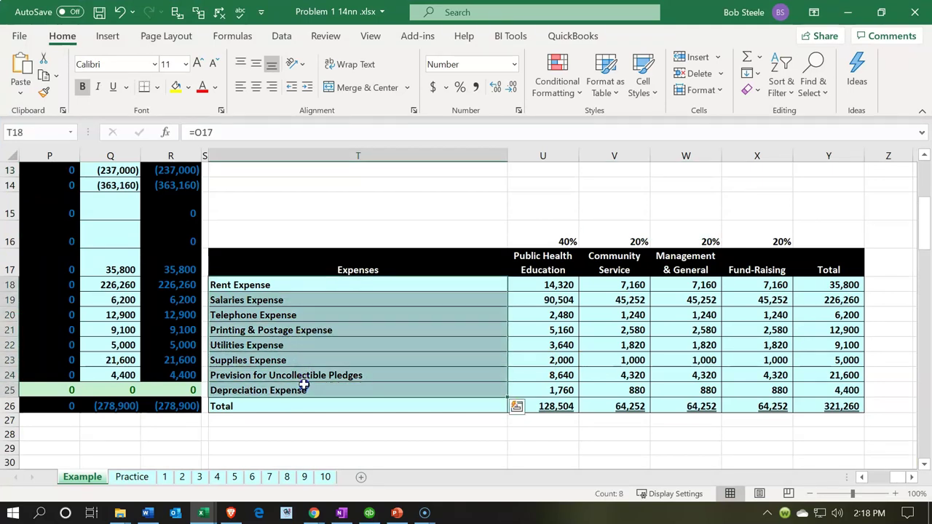
pyautogui.moveTo(539, 255); pyautogui.dragTo(587, 250)
pyautogui.click(699, 261)
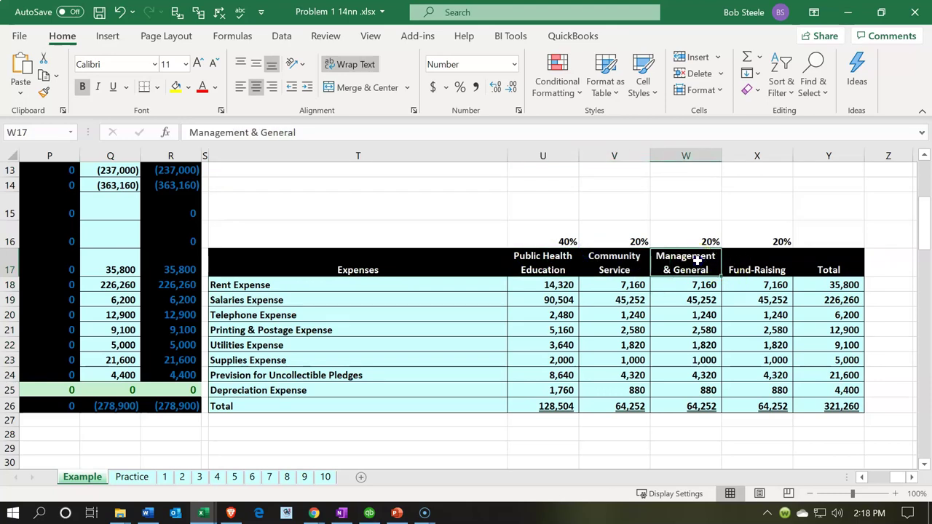
pyautogui.click(736, 263)
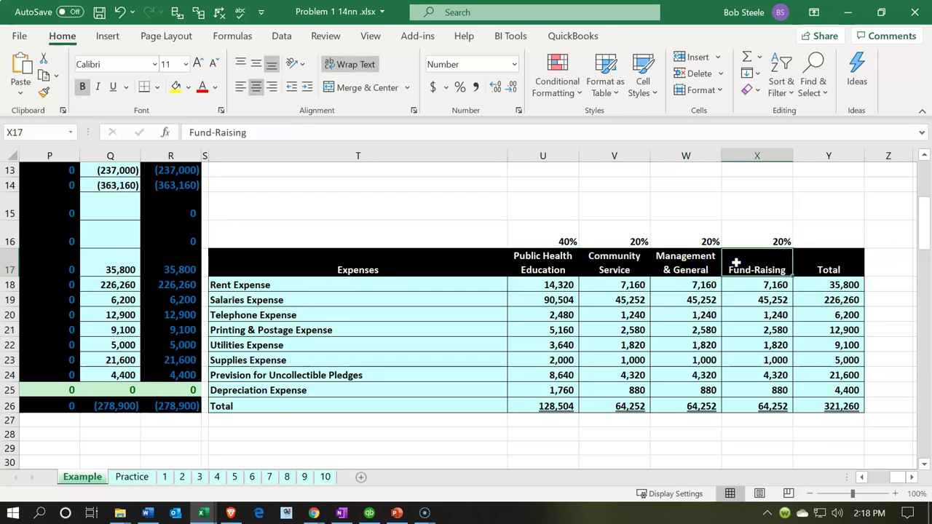
# Step: Review Write Checks in QuickBooks Desktop, and switch back to Xero to open a new Spend Money form for the Checking Account
pyautogui.click(845, 10)
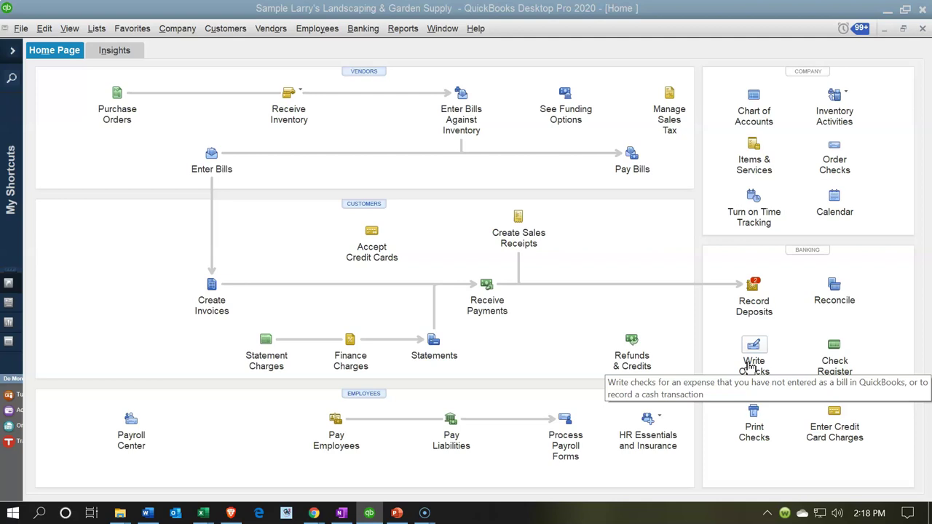
pyautogui.click(886, 12)
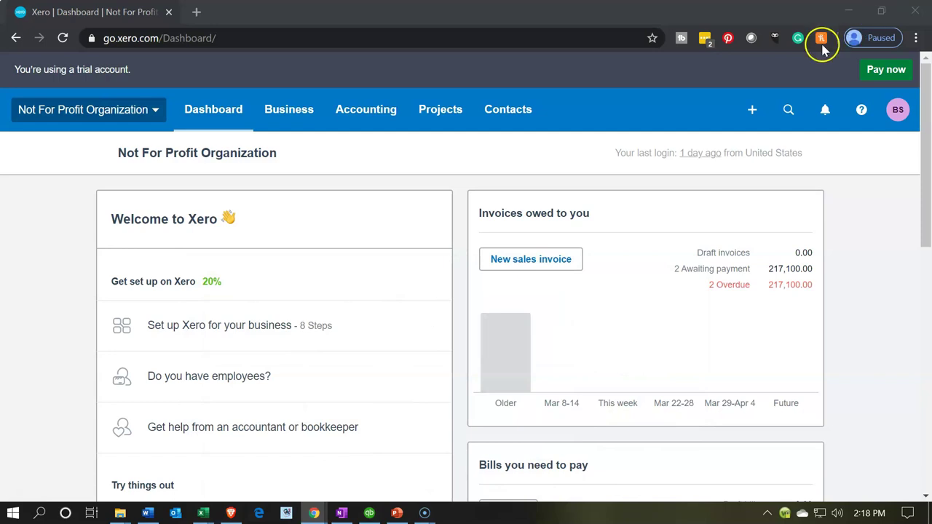
pyautogui.click(754, 109)
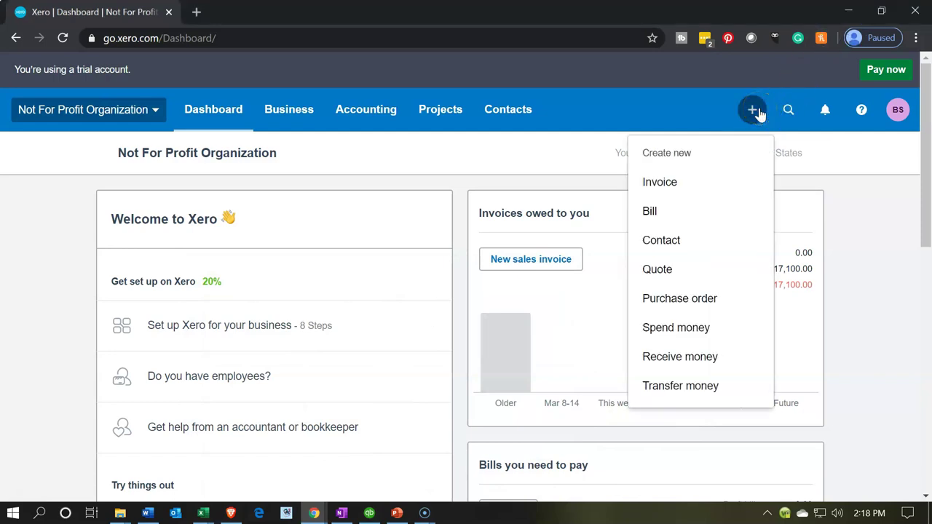
pyautogui.click(675, 329)
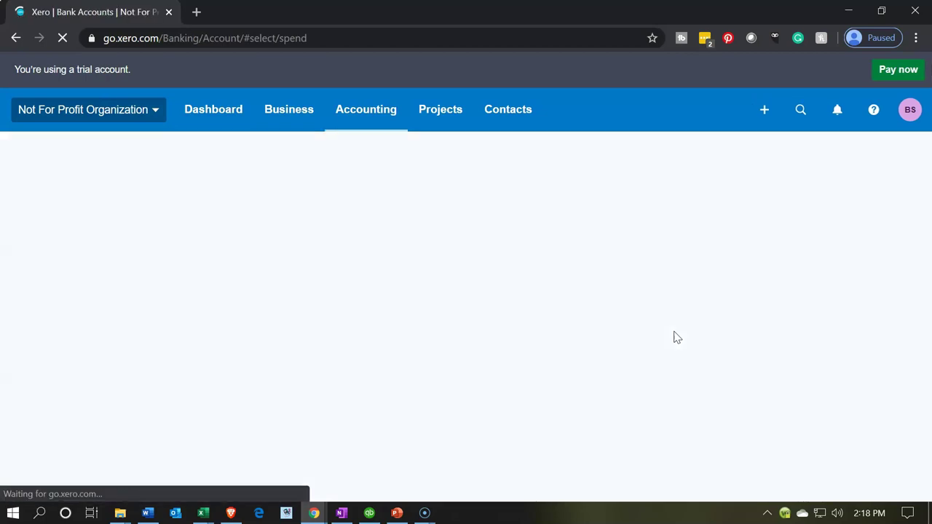
pyautogui.click(356, 277)
pyautogui.click(763, 402)
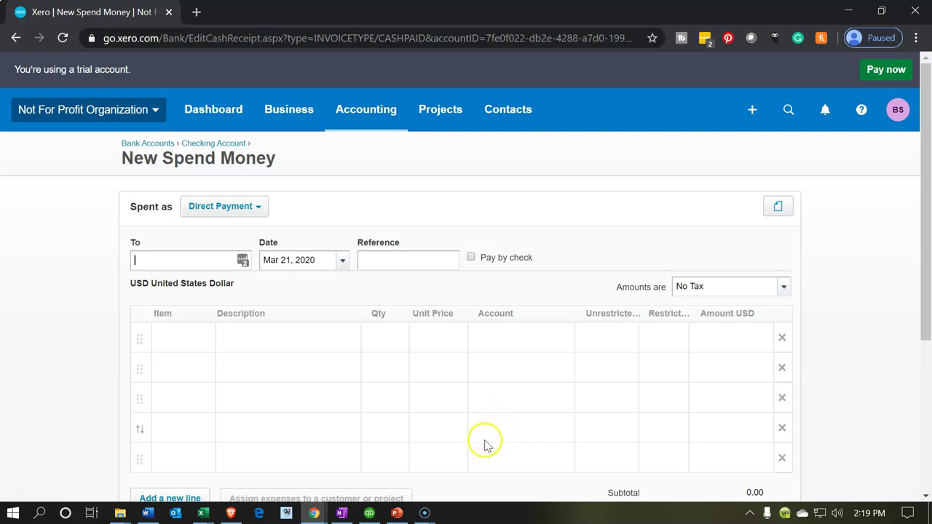
# Step: Review the QuickBooks Desktop home page workflow for comparison, and return to the Xero dashboard
pyautogui.click(369, 512)
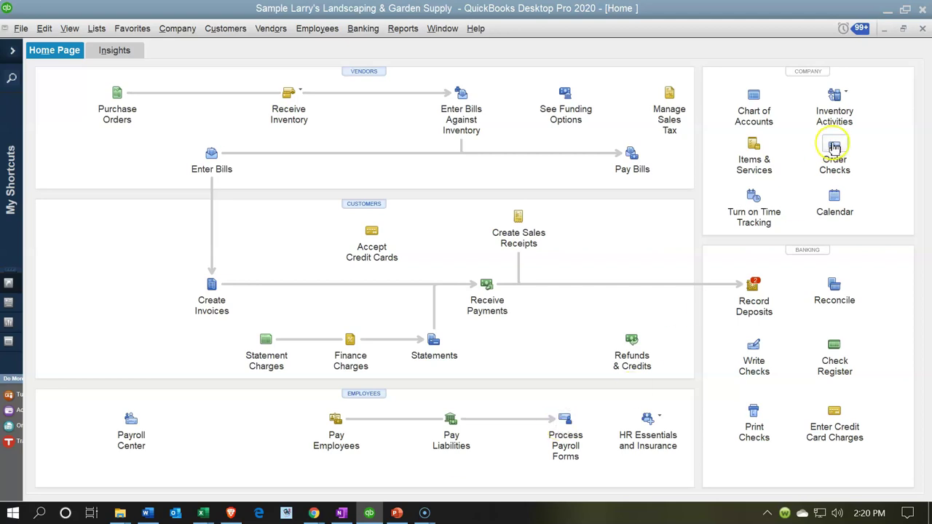
pyautogui.click(882, 13)
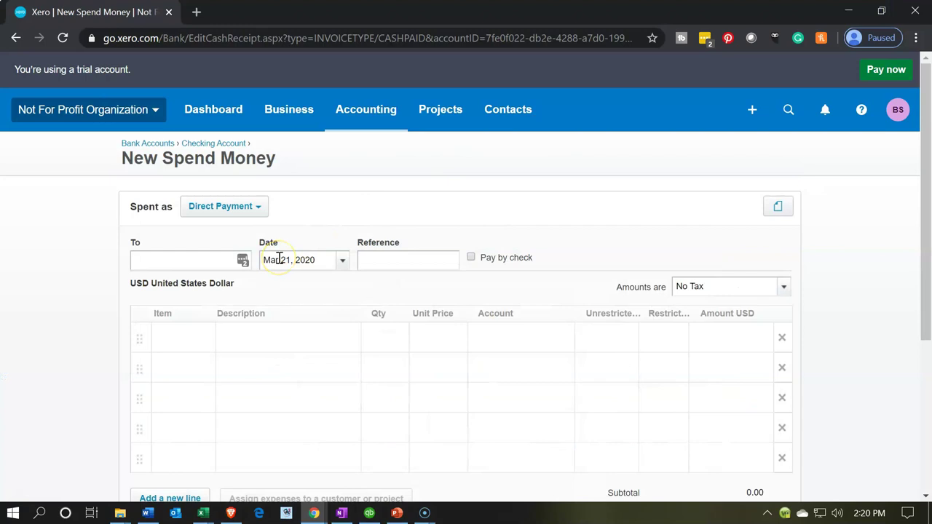
pyautogui.click(219, 115)
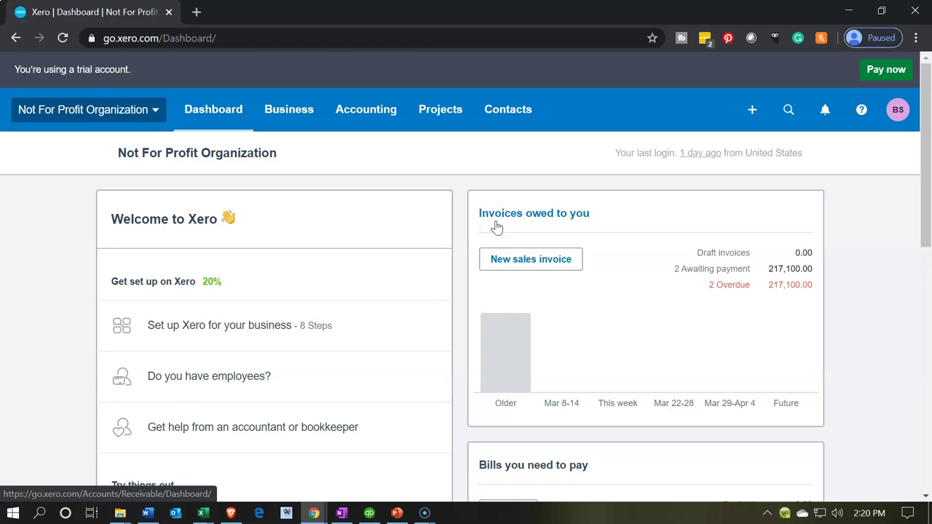
# Step: Open the sales overview from the dashboard's invoices owed and list the invoices awaiting payment, dismissing the Invoice Reminders prompt
pyautogui.scroll(-2, 497, 228)
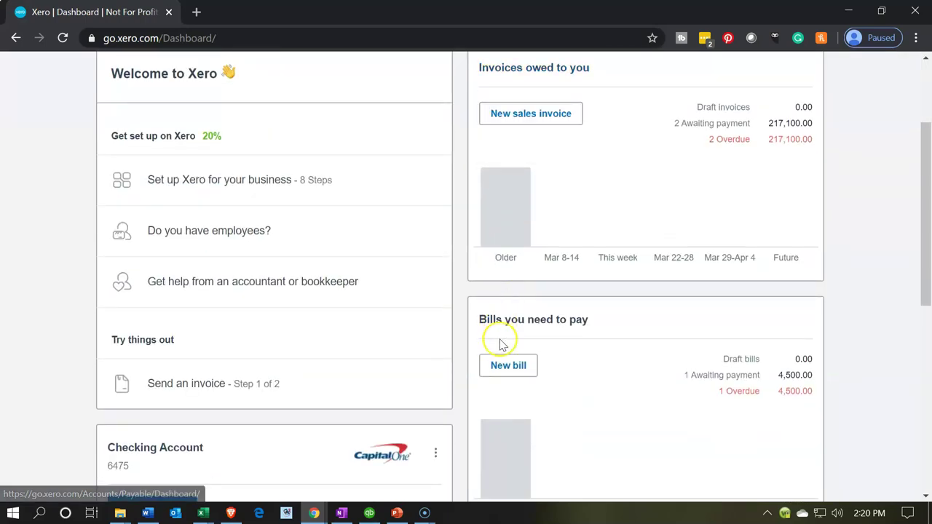
pyautogui.scroll(2, 500, 343)
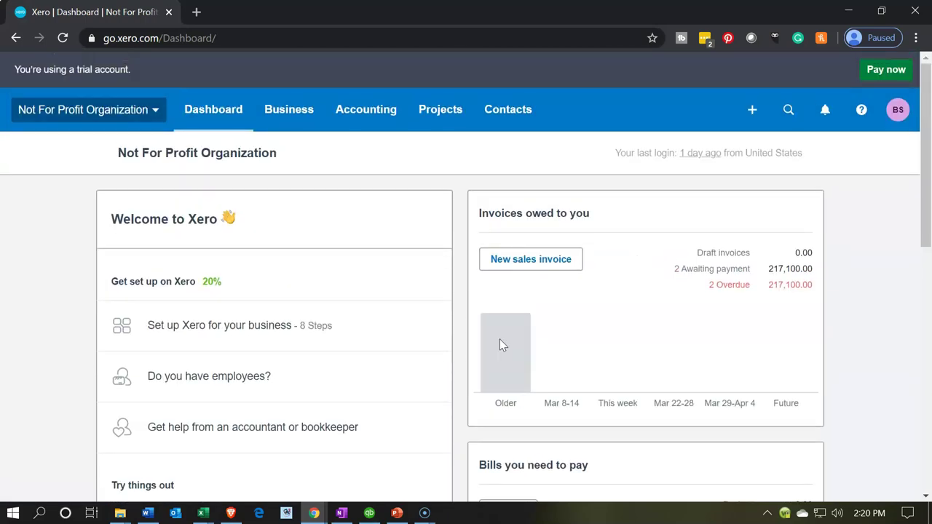
pyautogui.click(515, 218)
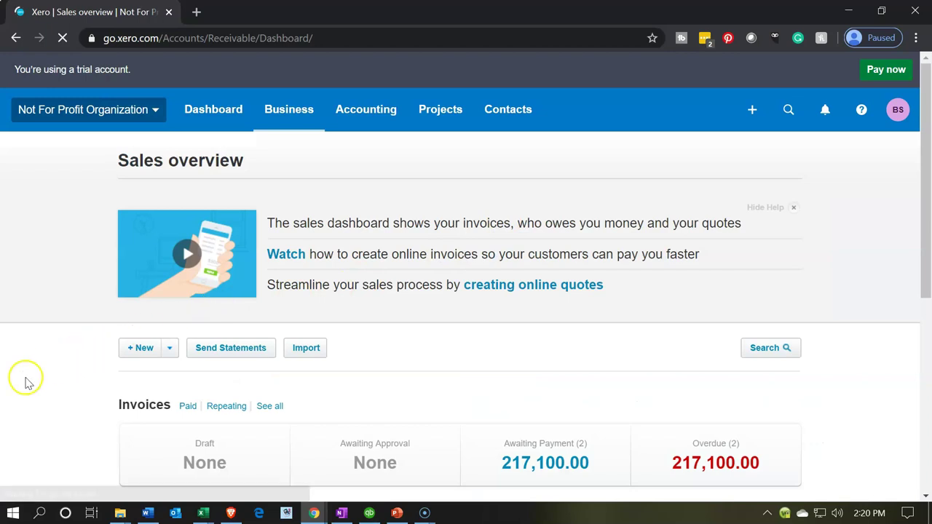
pyautogui.scroll(-2, 26, 384)
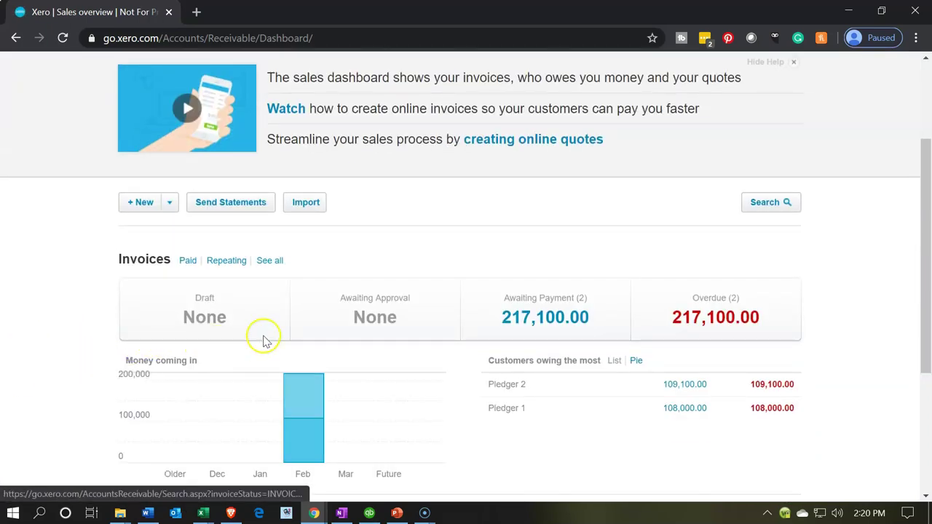
pyautogui.click(514, 321)
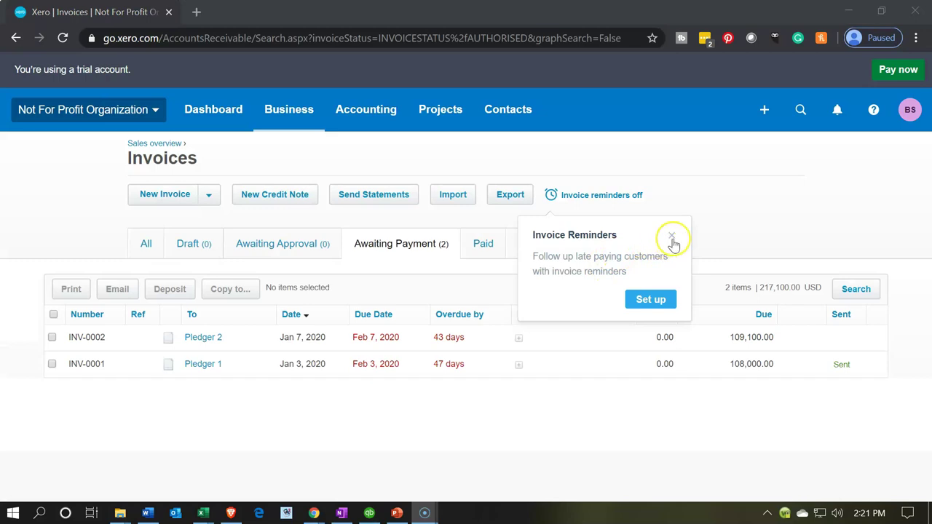
pyautogui.click(671, 238)
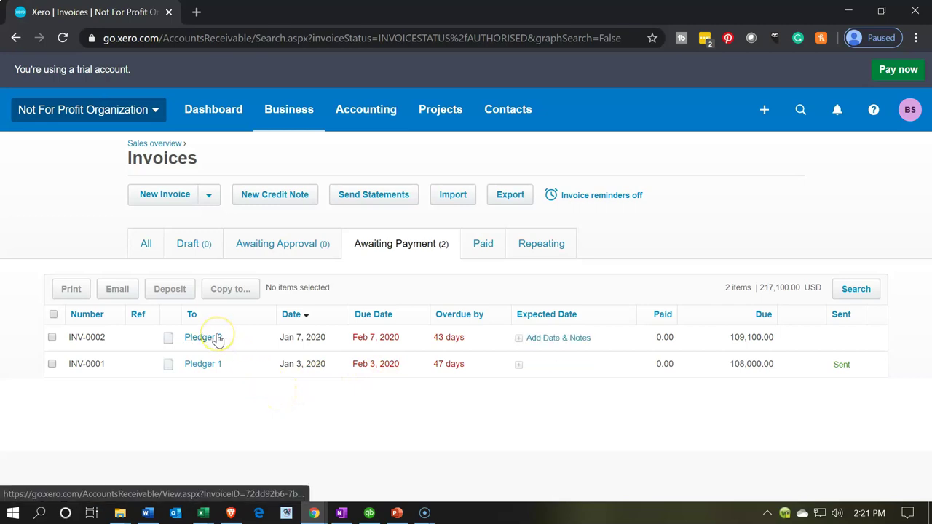
pyautogui.click(81, 349)
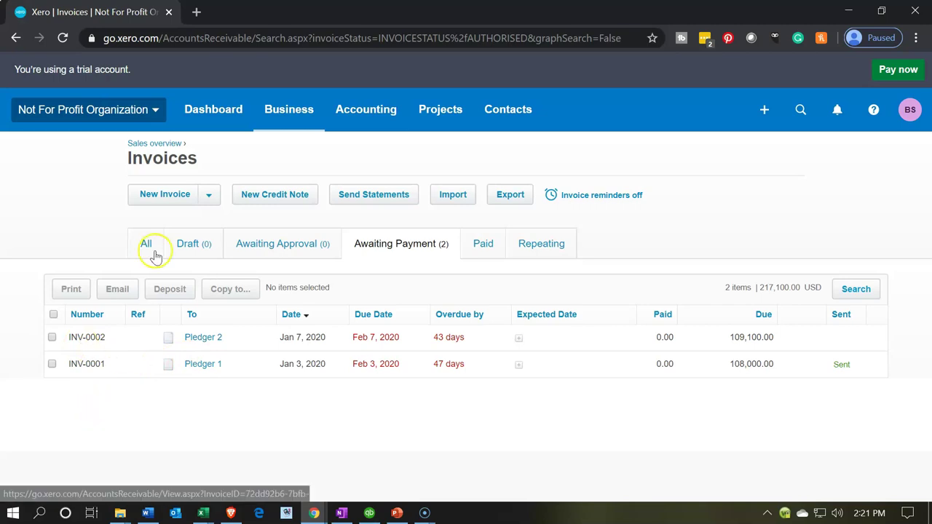
# Step: Return to the dashboard and examine its panels for invoices owed and bills to pay
pyautogui.click(206, 120)
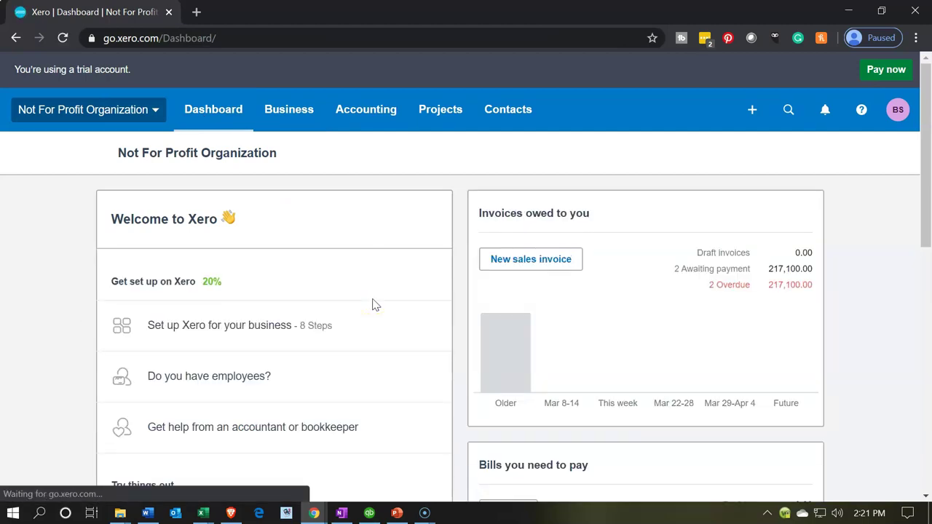
pyautogui.scroll(-2, 371, 303)
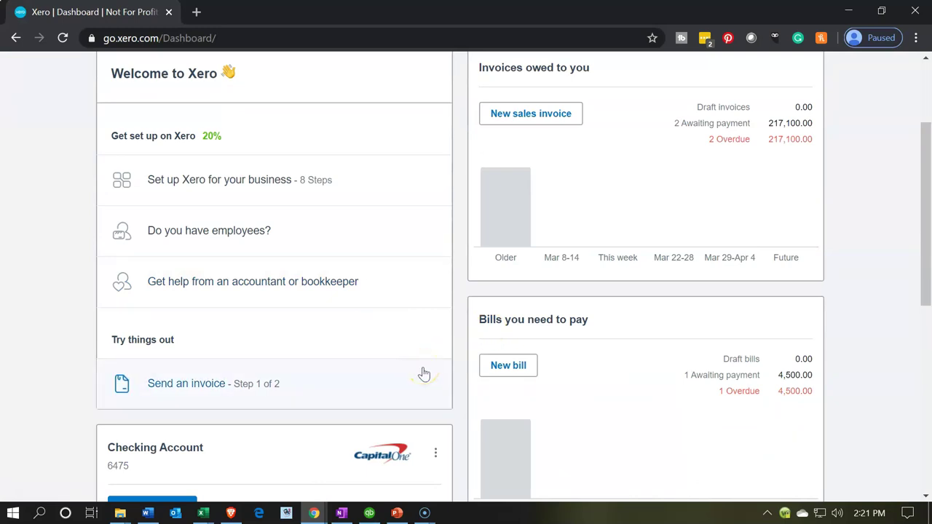
pyautogui.scroll(2, 424, 375)
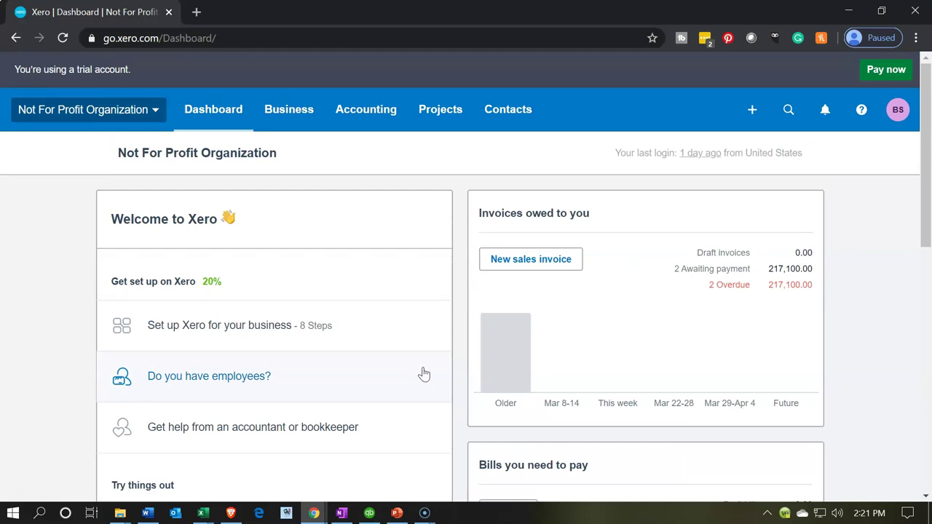
# Step: Review the options for creating a new record, such as Receive money, and bring up the accounting report choices, including Balance Sheet
pyautogui.click(753, 113)
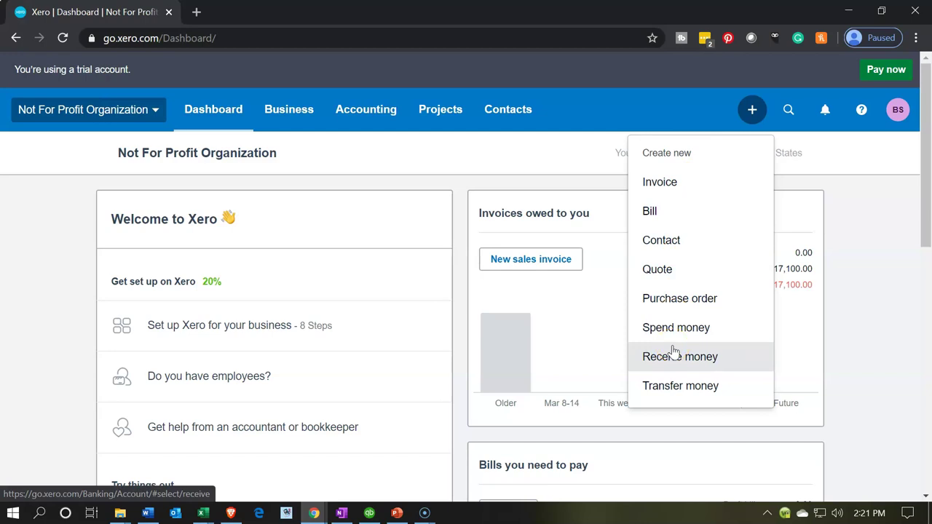
pyautogui.click(382, 164)
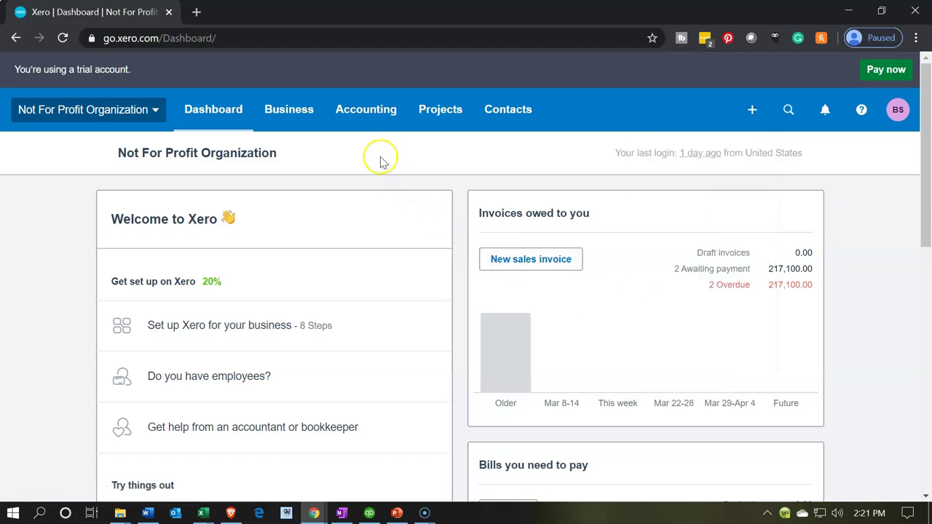
pyautogui.click(362, 120)
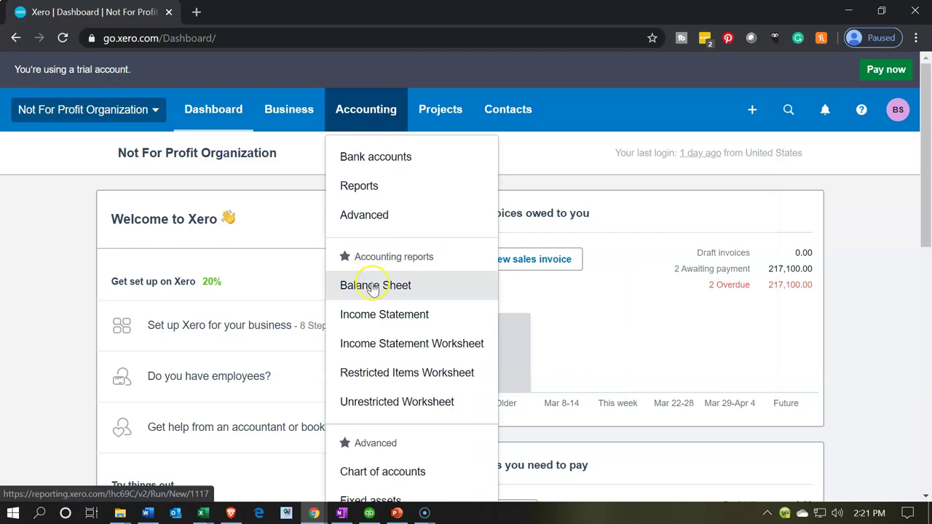